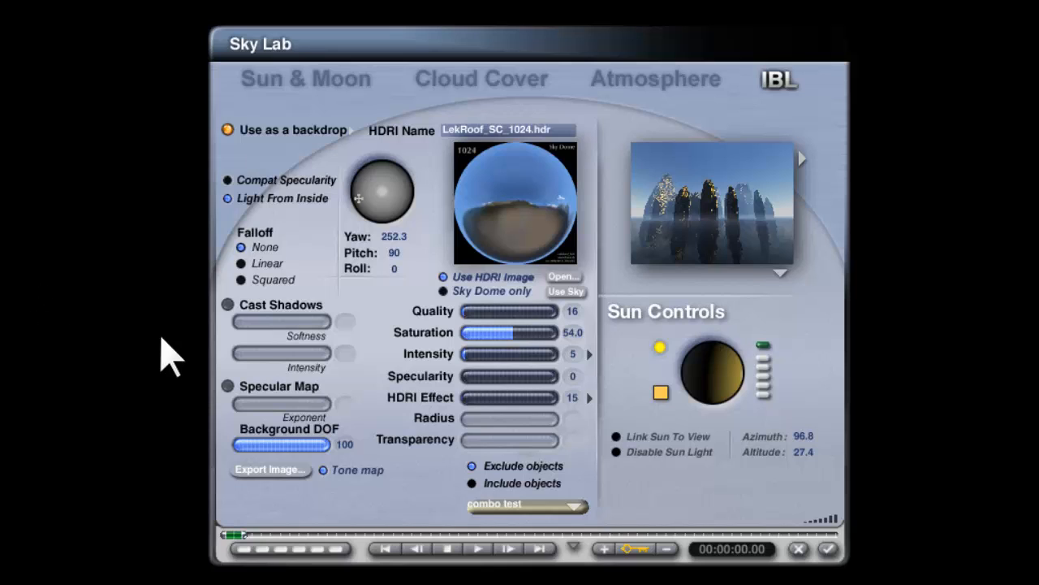
- Turn on Cast Shadows for the image-based light and apply the sky settings
click(227, 304)
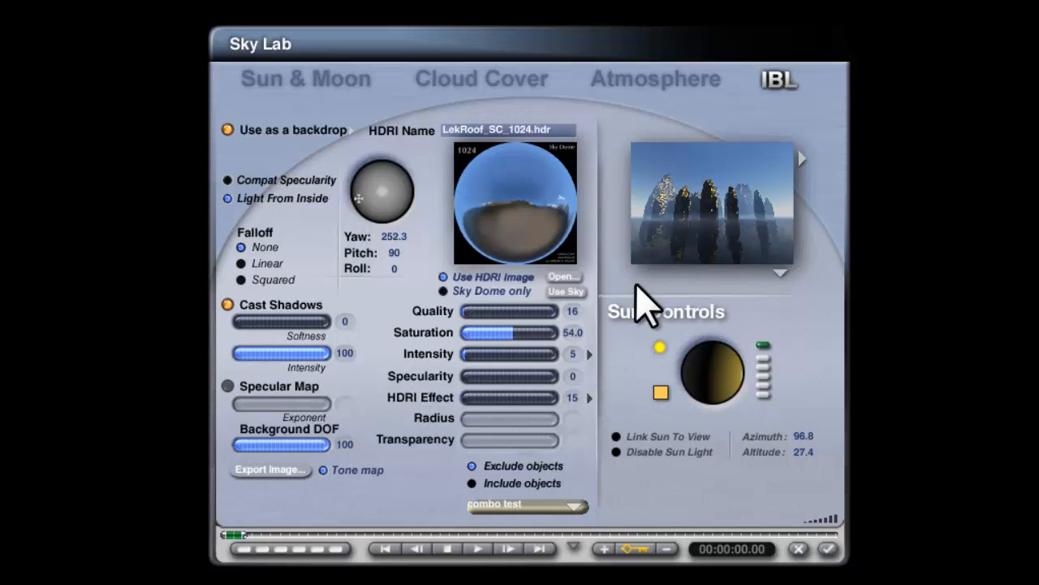
click(829, 550)
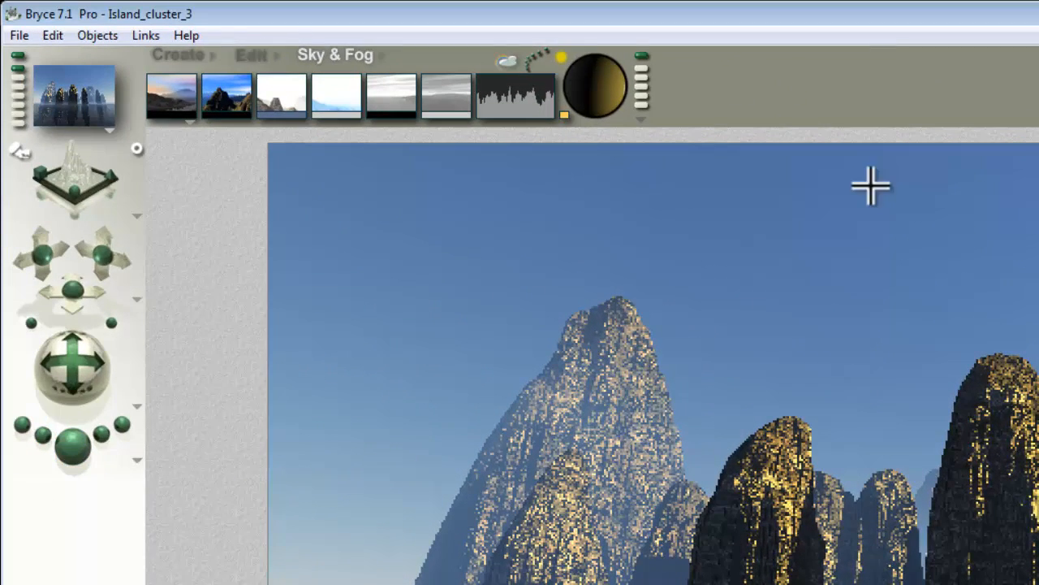
- Switch off the fog and haze, run a test render of the islands and stop it
alt+click(285, 97)
alt+click(336, 98)
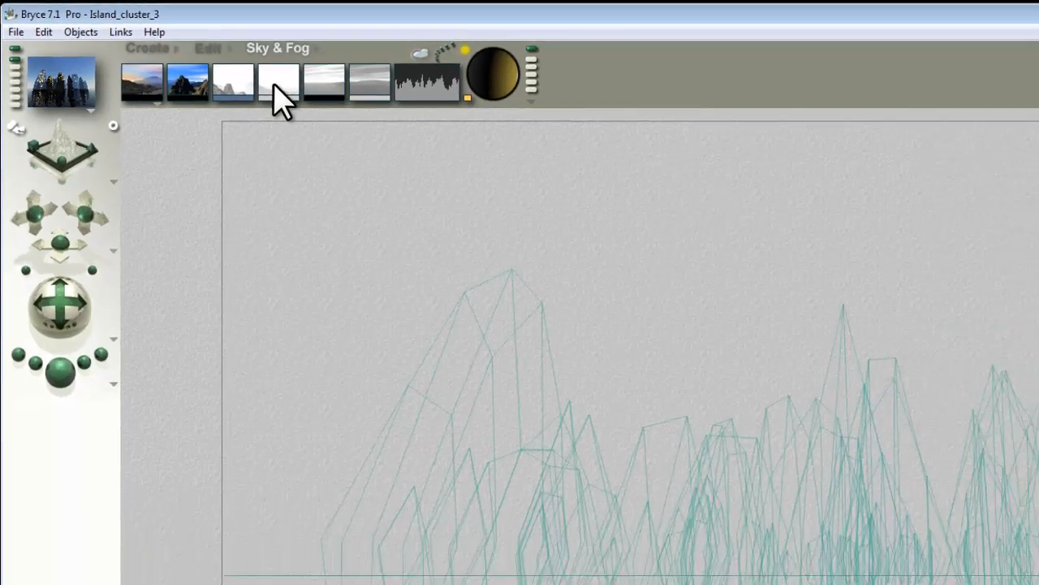
key(ctrl+r)
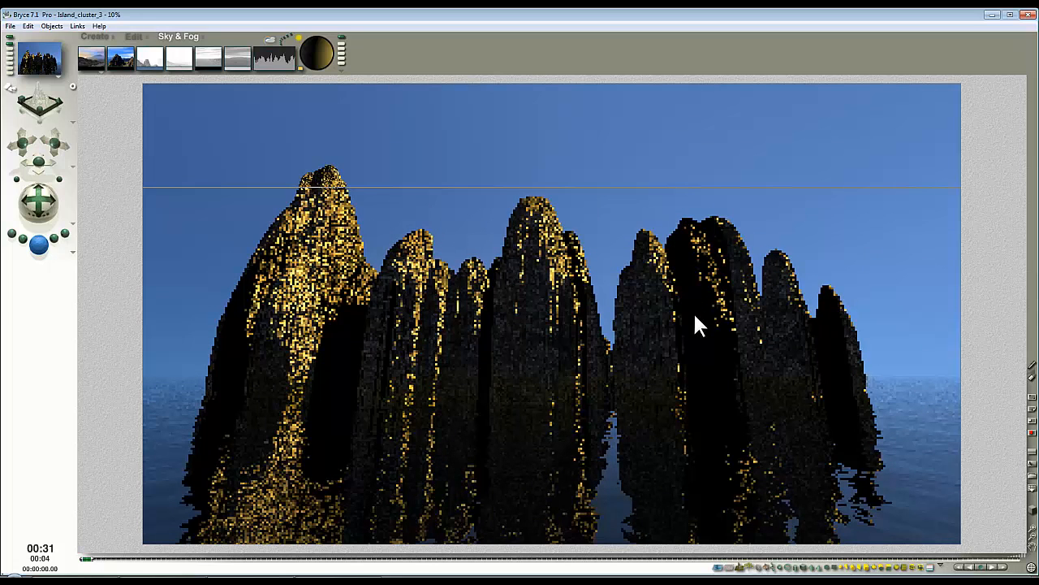
click(415, 169)
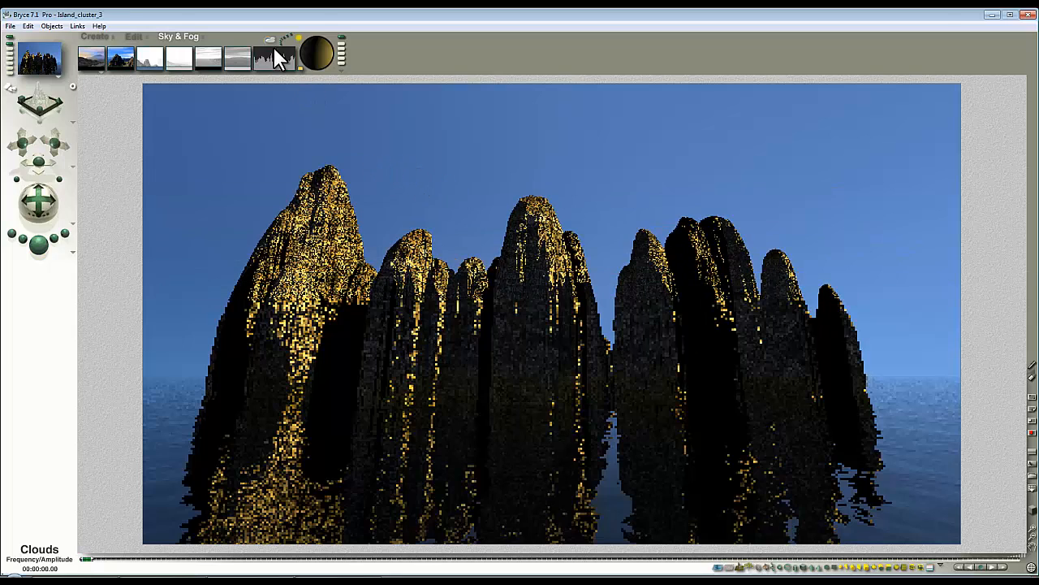
- Open the Sky Lab and review the Cast Shadows option and the sun and moon shadow settings
click(272, 42)
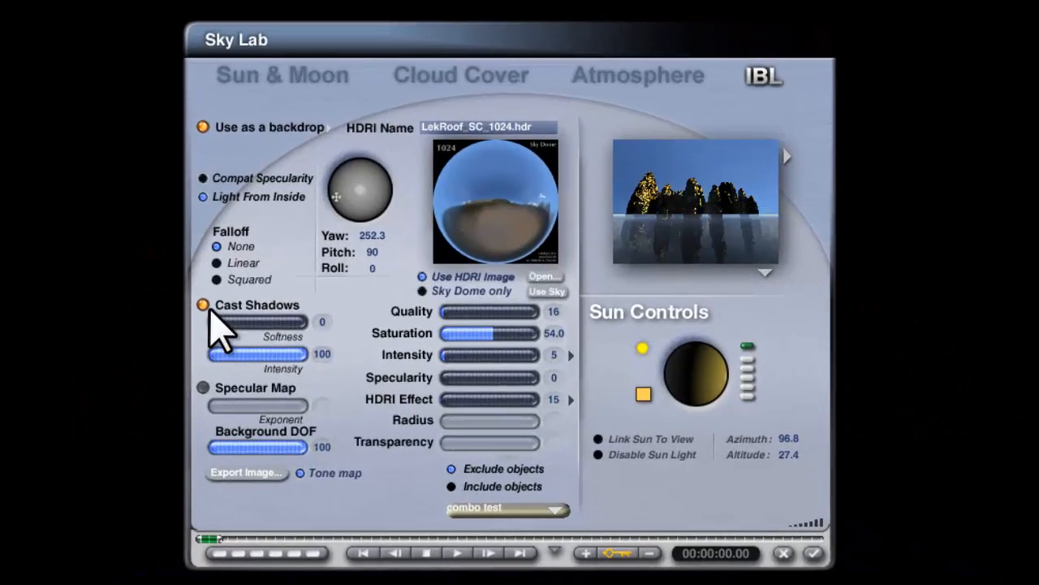
click(203, 305)
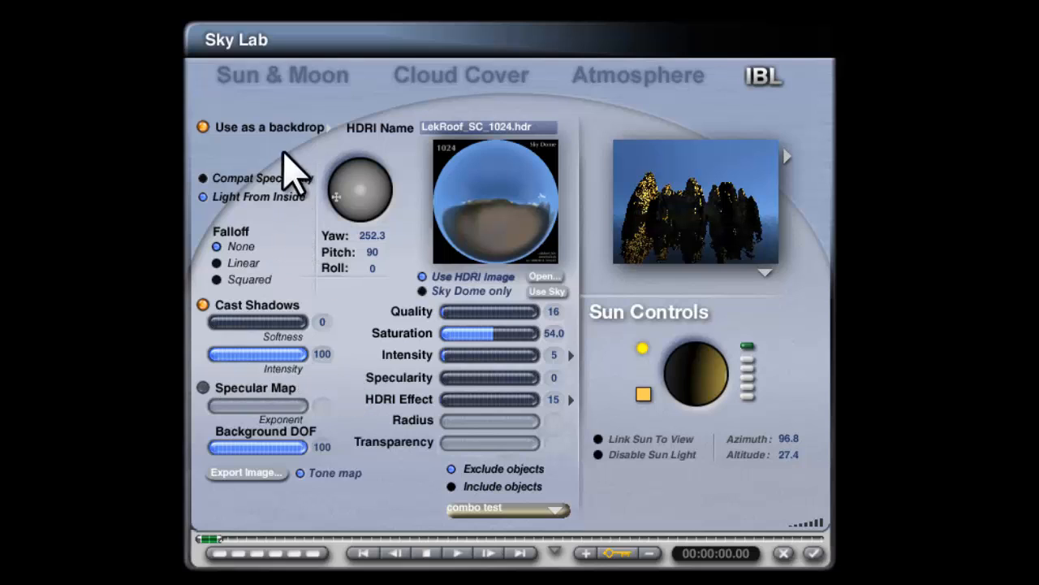
click(299, 84)
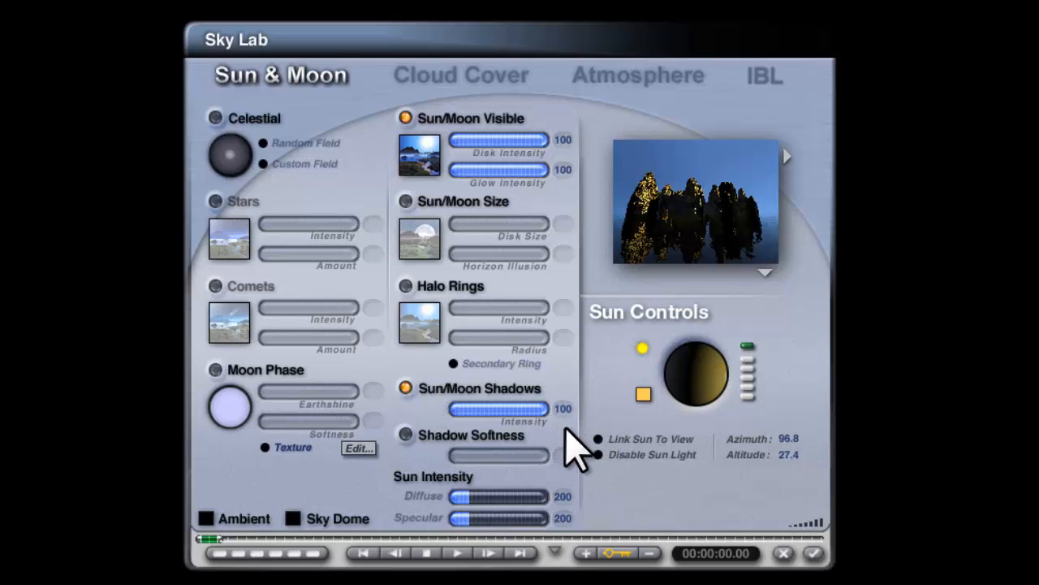
- Set the IBL quality to 256, apply it and start a test render to check the render time
click(749, 78)
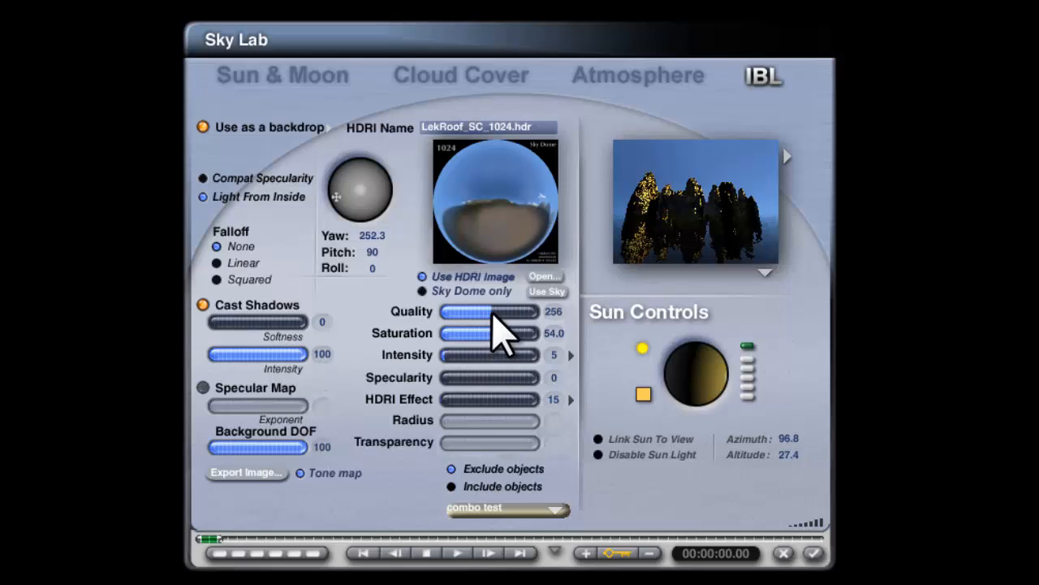
click(812, 553)
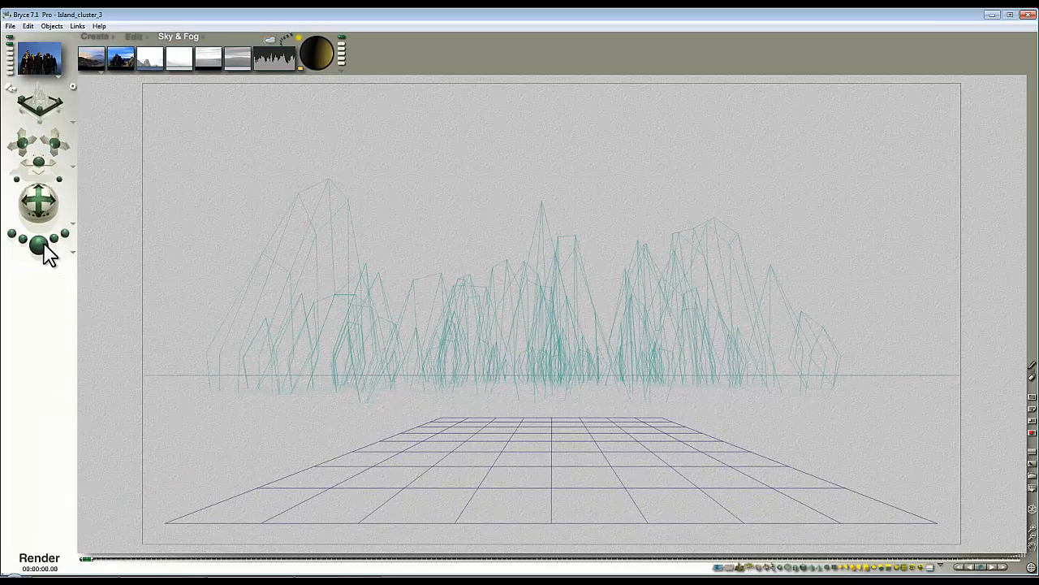
click(40, 243)
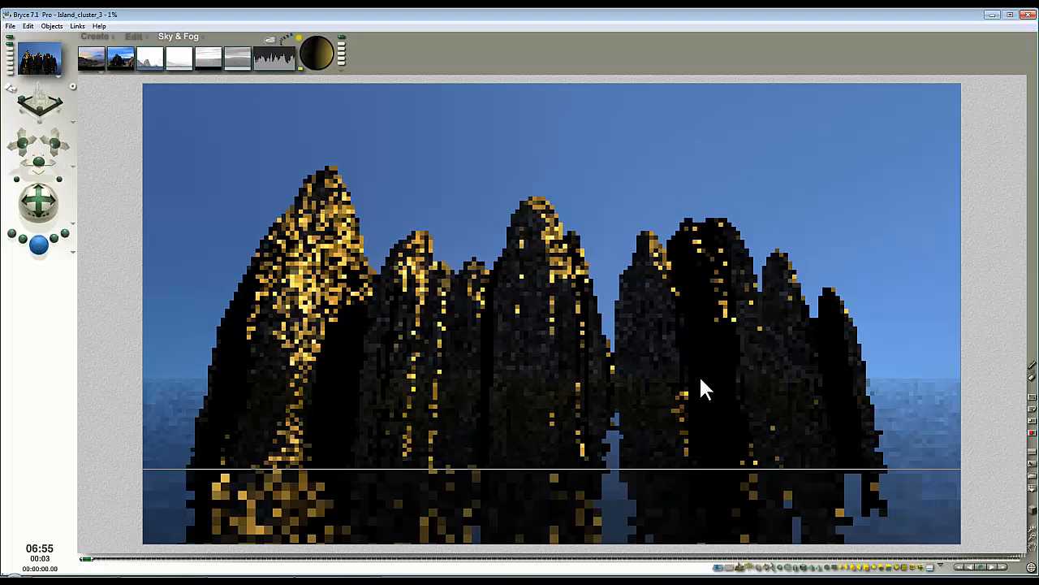
click(623, 255)
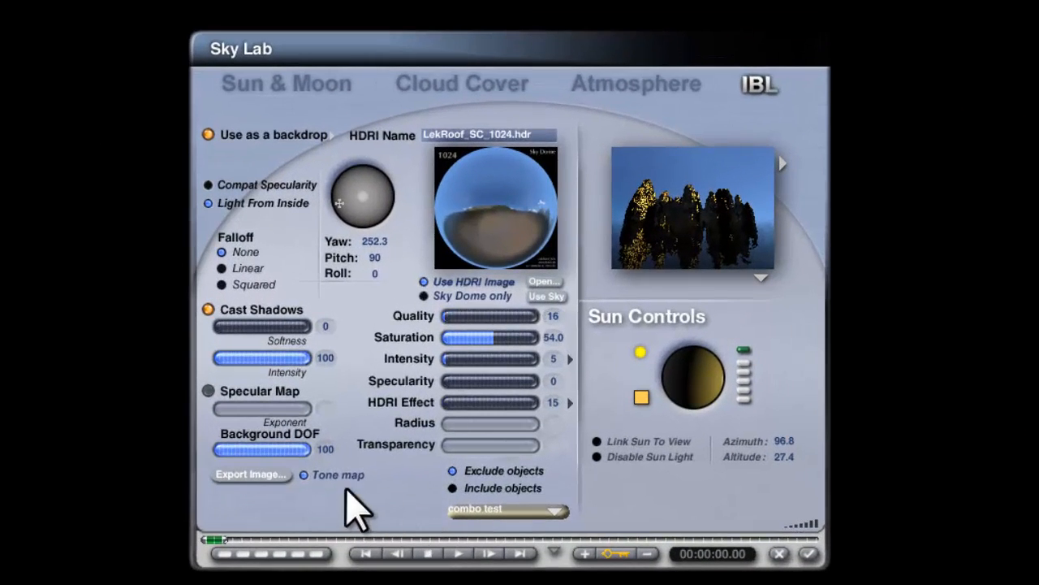
- Set the IBL shadow intensity to 50 and apply the change
click(262, 358)
click(328, 358)
text(50)
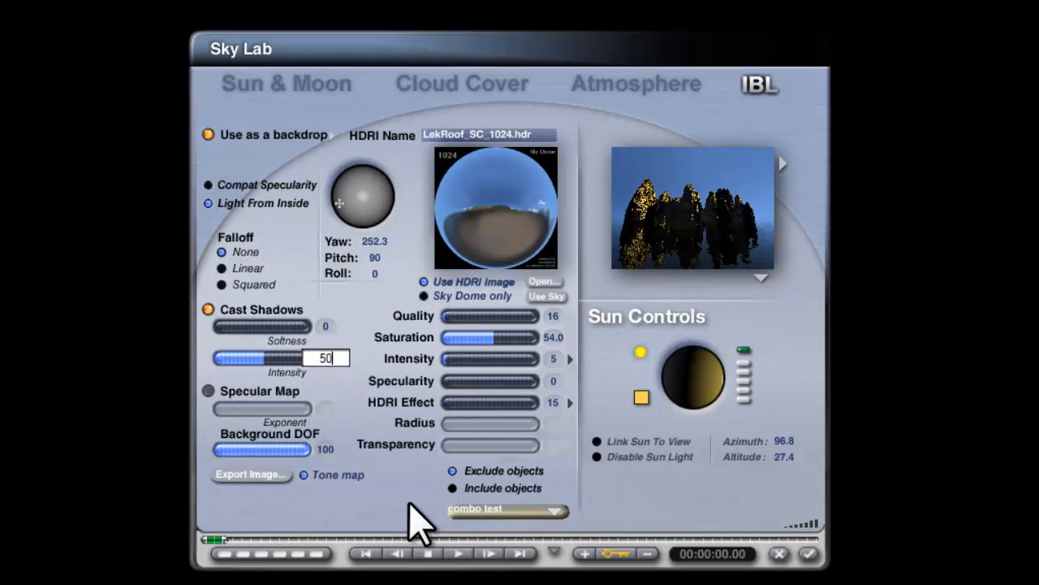
key(Return)
click(809, 555)
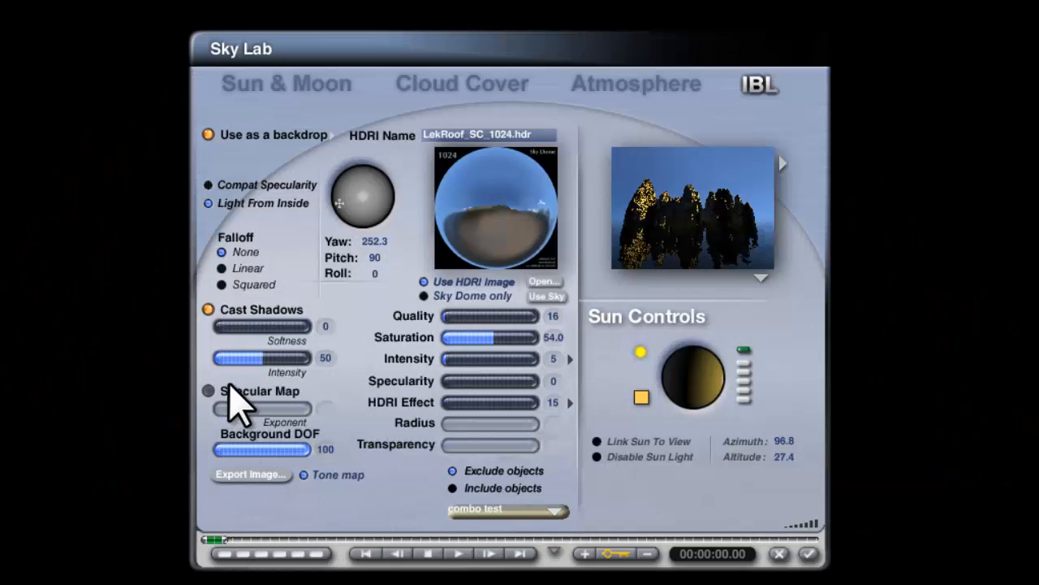
- Set the IBL shadow intensity to 20
click(324, 359)
text(2)
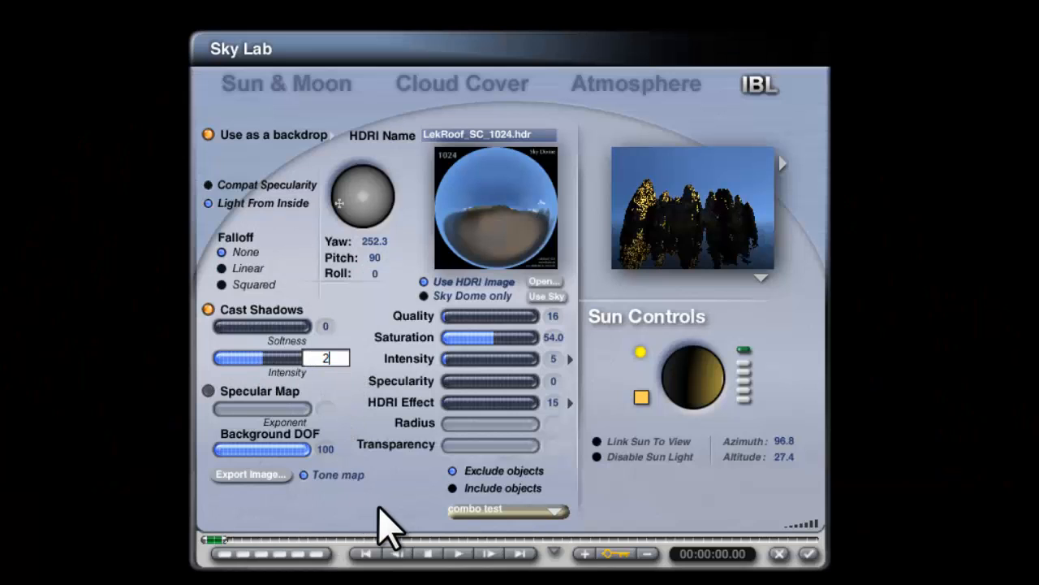
text(0)
key(Return)
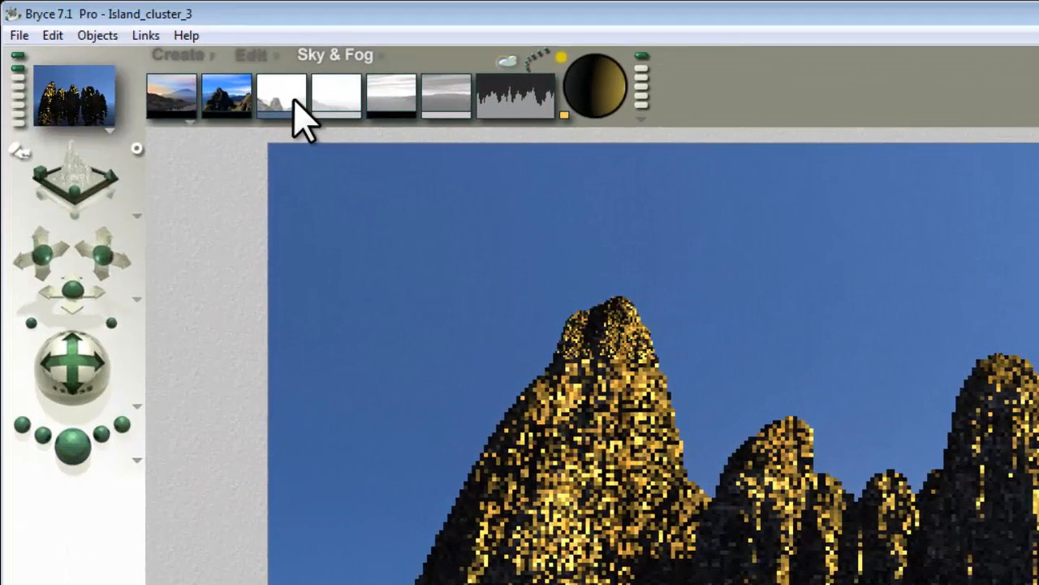
- Restore the fog and haze and run a test render of the islands
drag(293, 101, 323, 100)
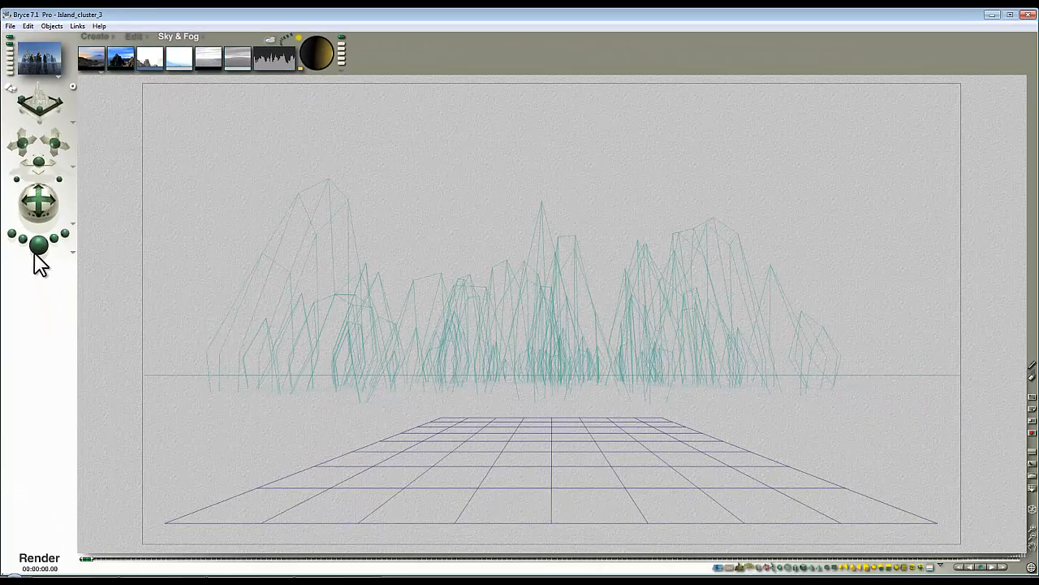
click(37, 250)
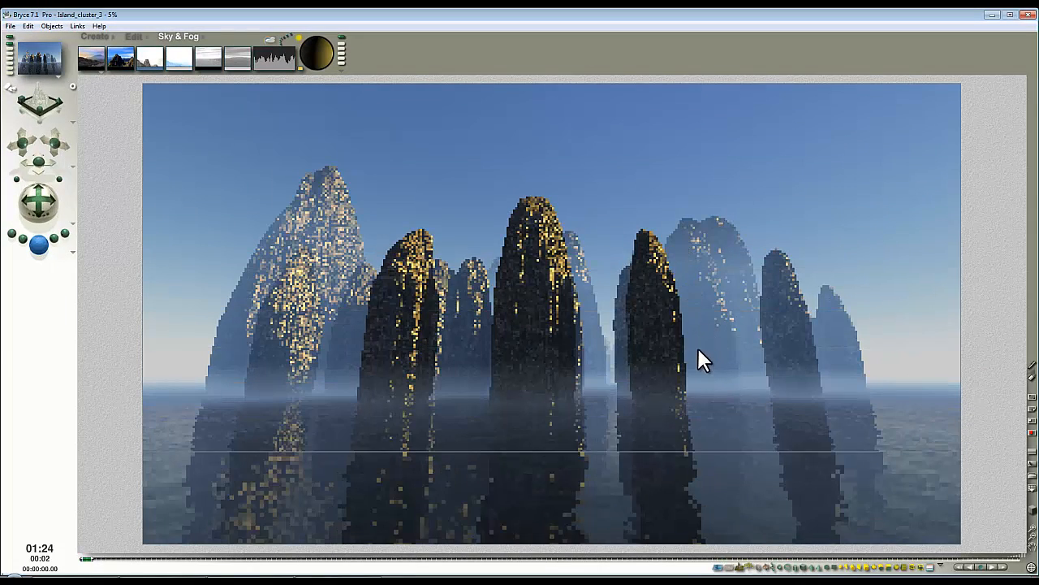
click(575, 241)
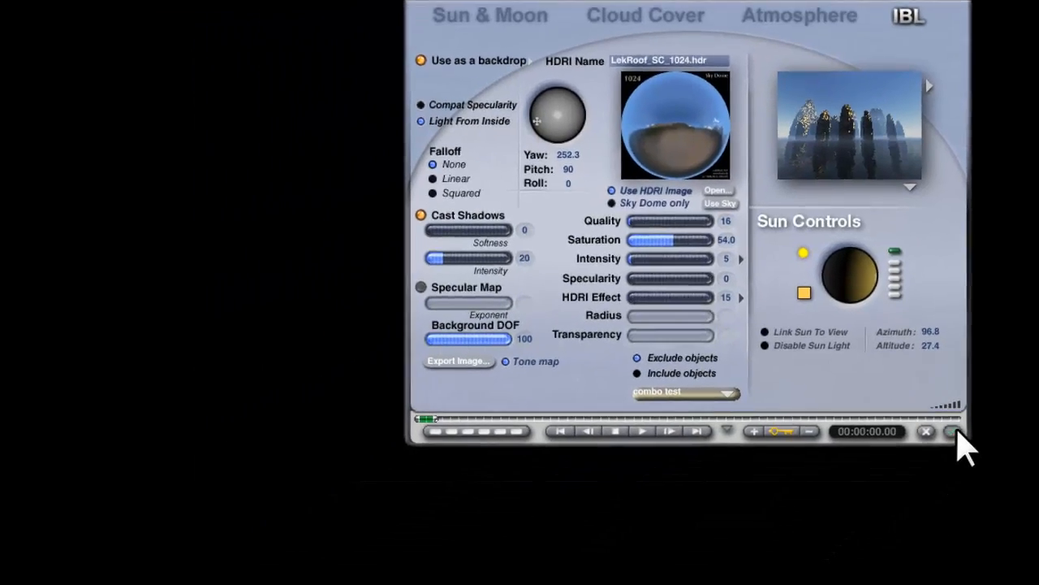
- Turn off Cast Shadows for the image-based light, apply the sky settings and render the scene with antialiasing
click(838, 558)
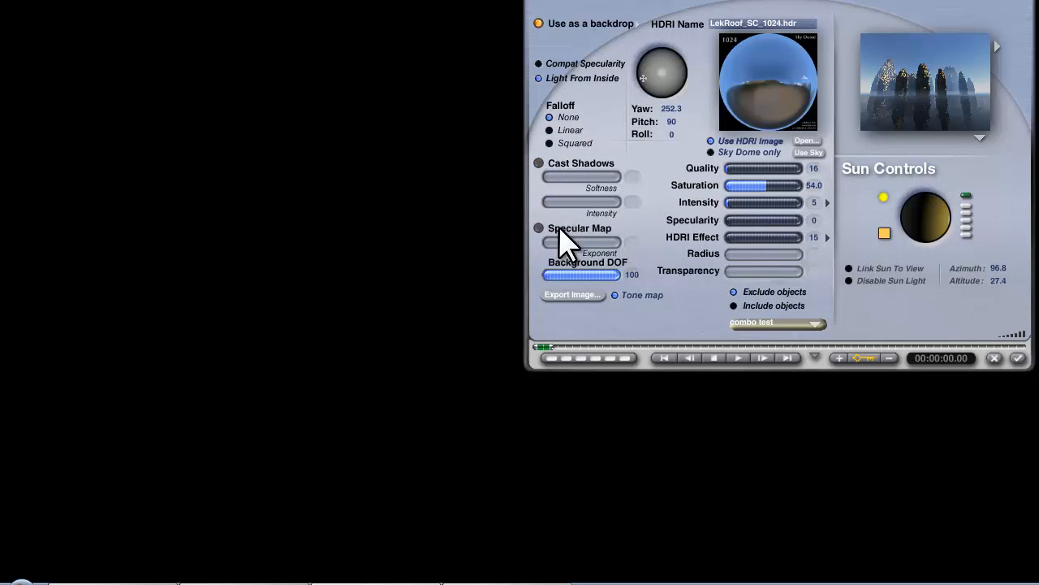
click(1018, 358)
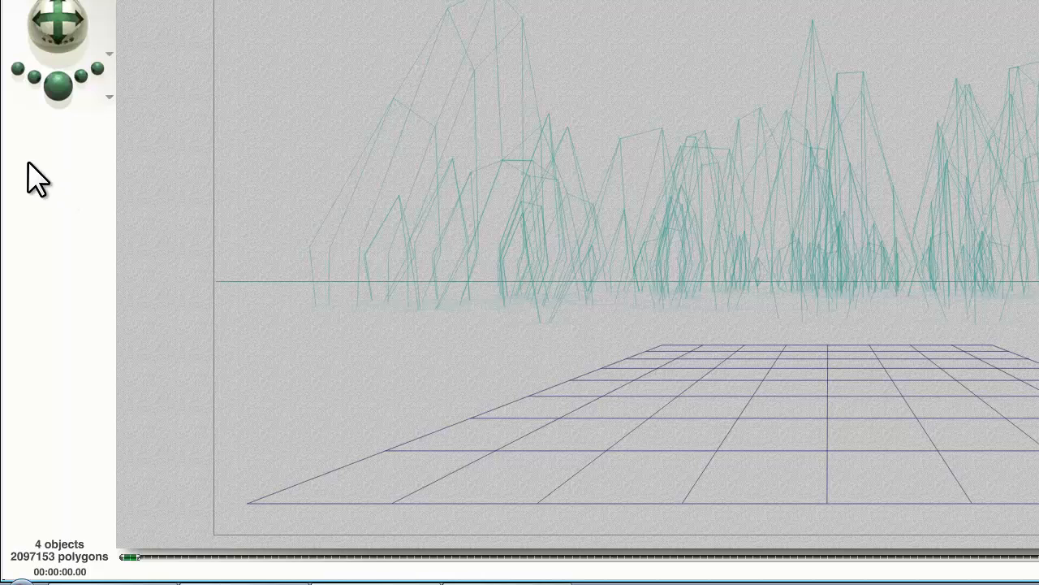
click(46, 81)
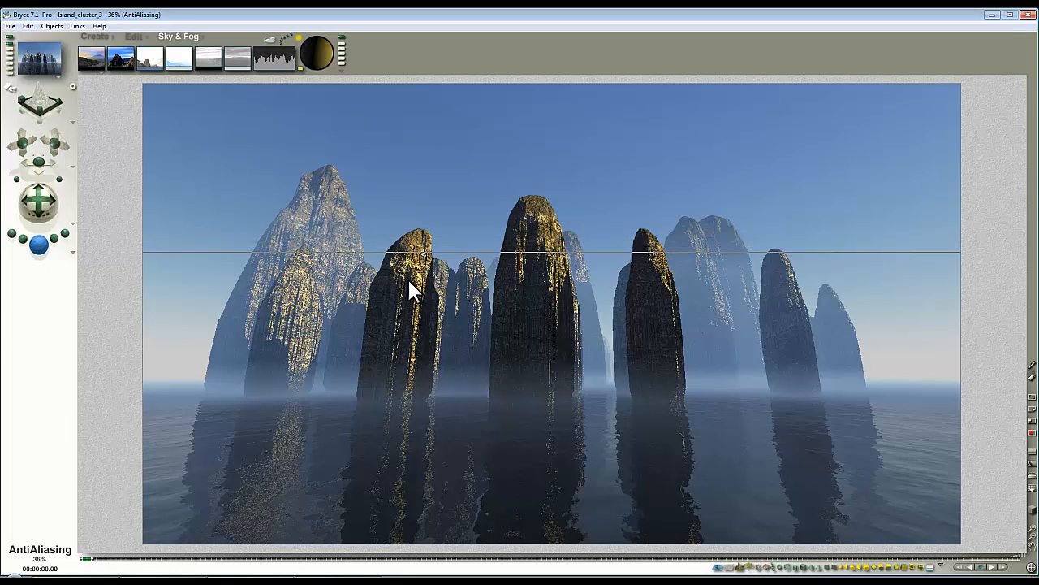
click(488, 203)
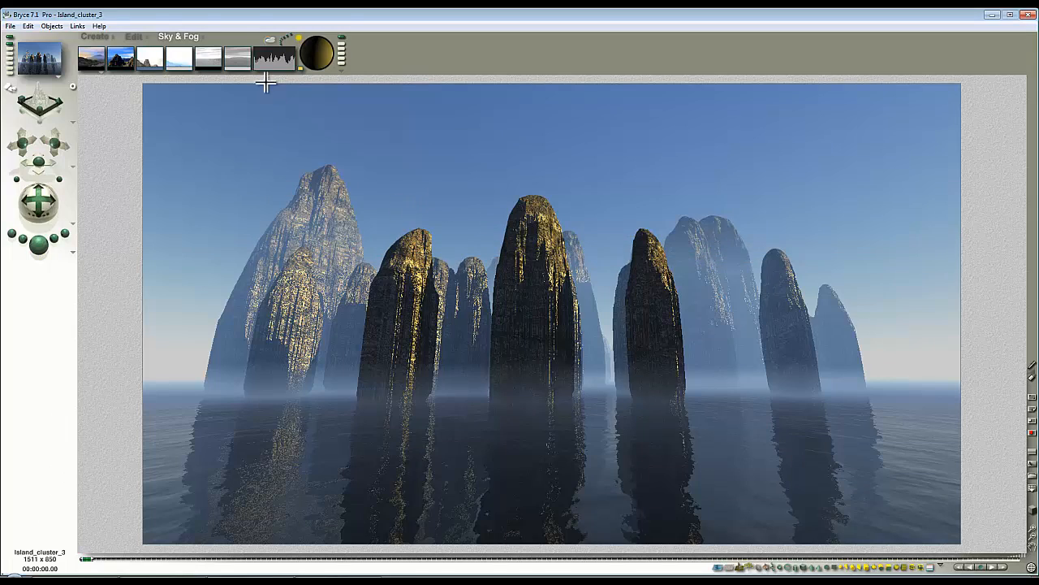
- Load Wasteland3_SD_1024.hdr from the HDRI skydomes folder as the Sky Lab's IBL image
click(271, 39)
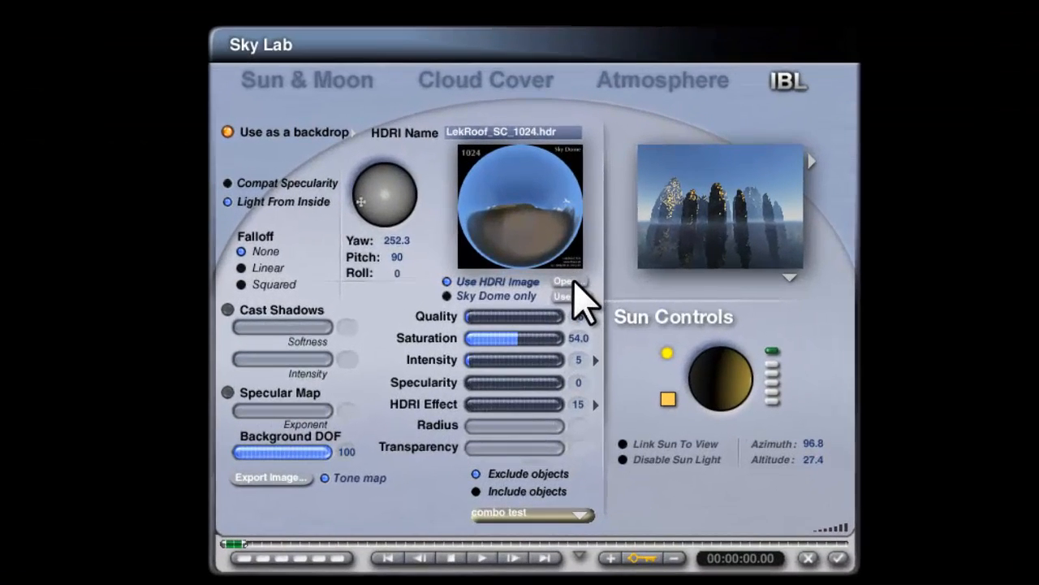
click(549, 281)
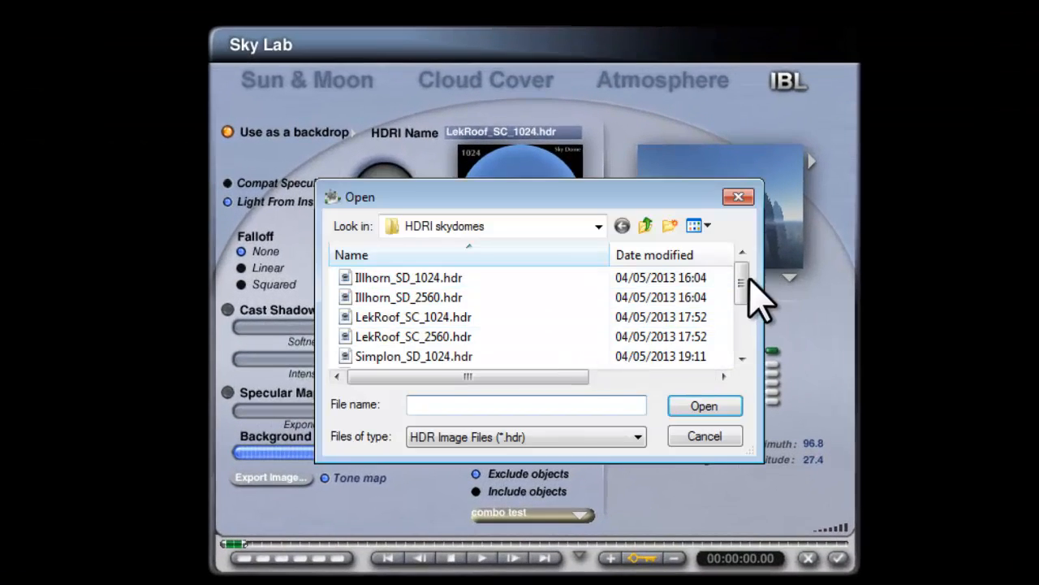
drag(749, 280, 739, 336)
click(459, 340)
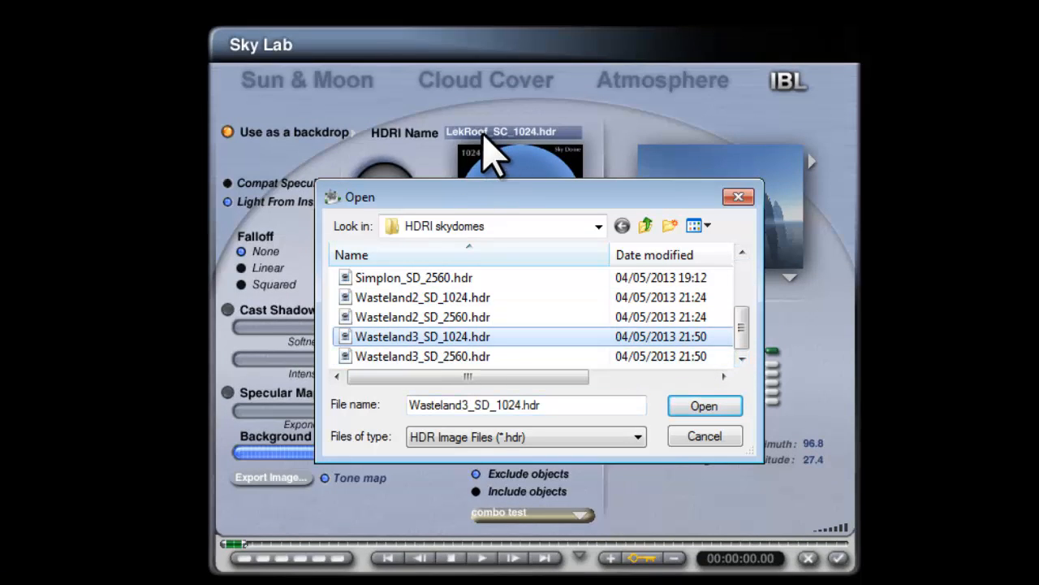
click(718, 406)
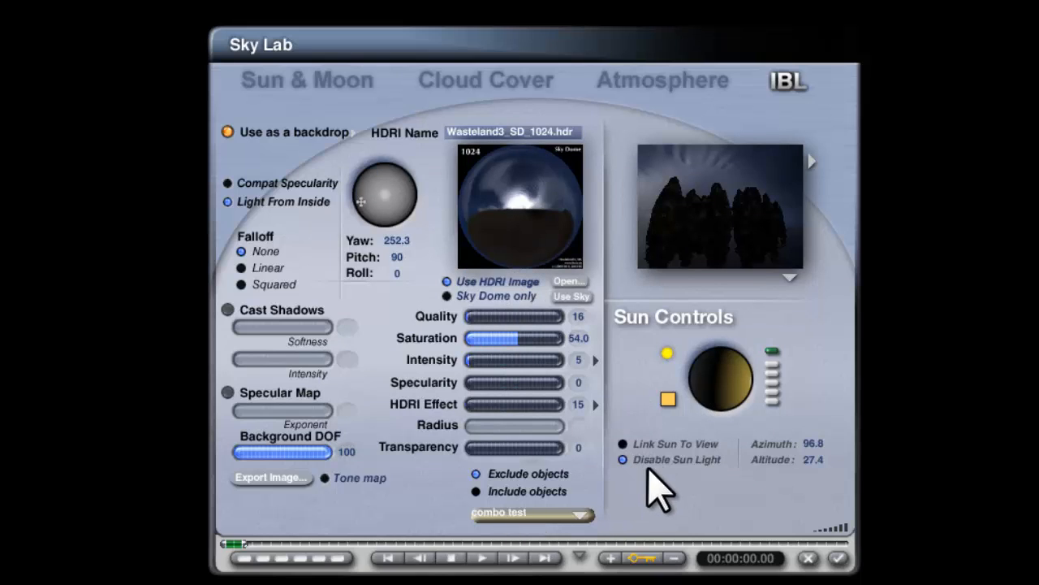
- Check the atmosphere settings and set the IBL's HDRI Effect to 200
click(622, 81)
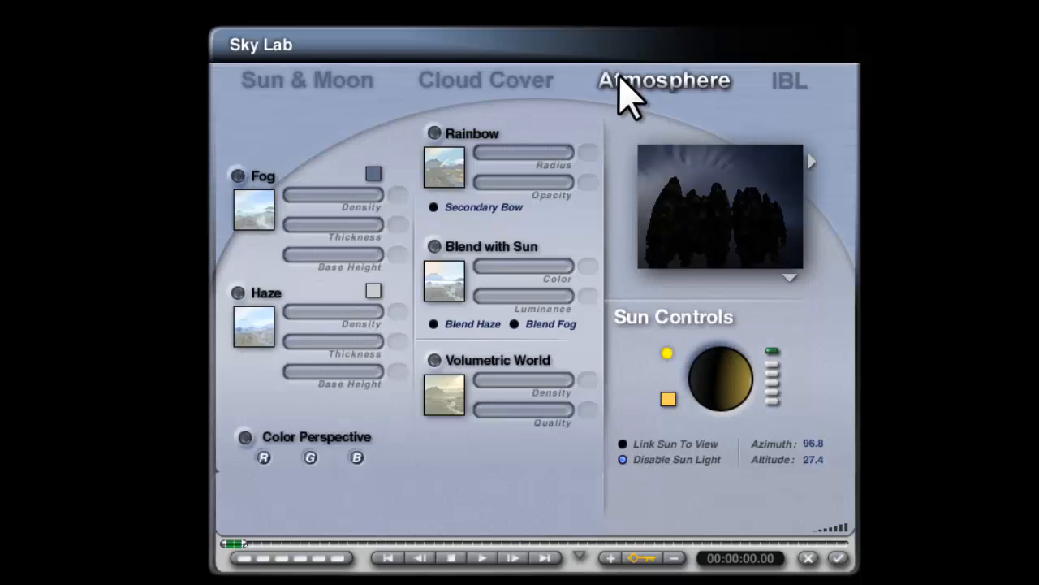
click(778, 83)
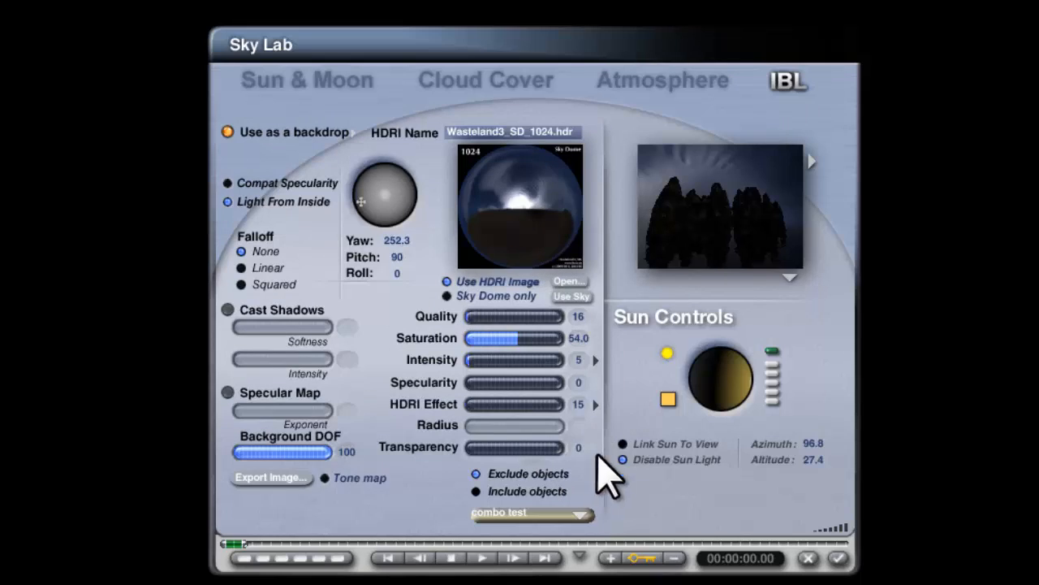
click(577, 403)
text(200)
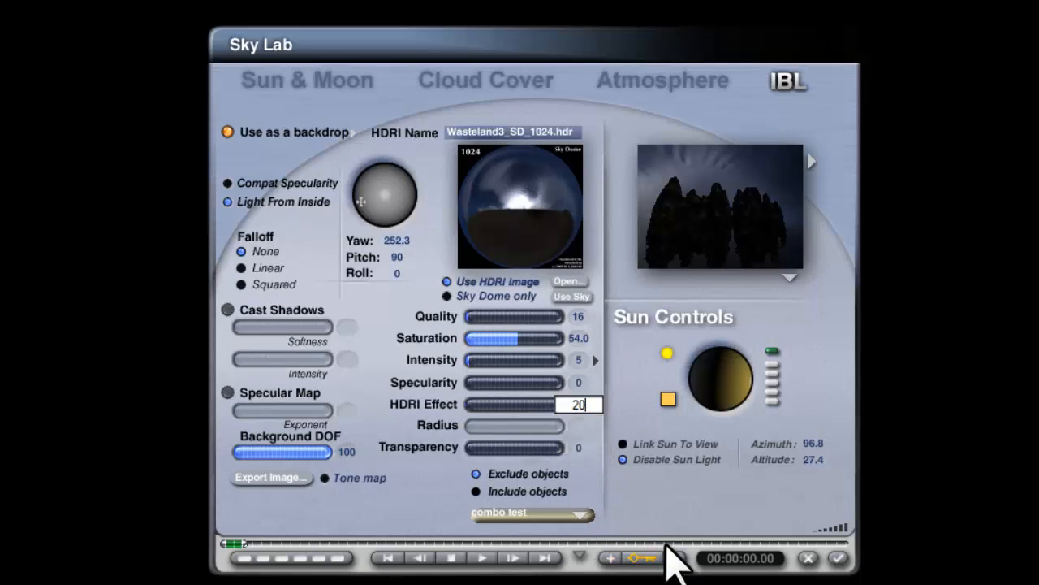
key(Return)
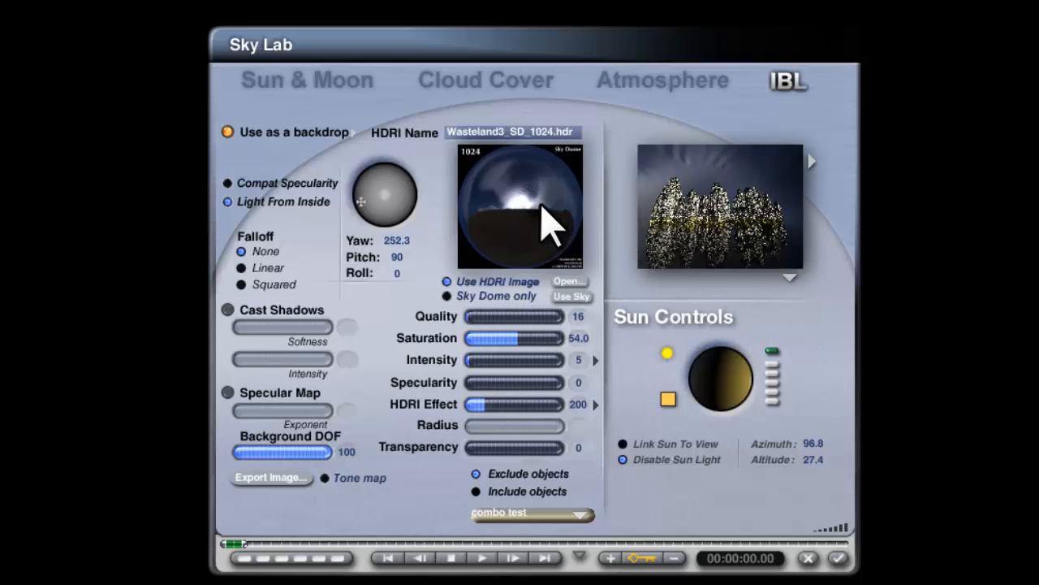
- Set the IBL saturation to 100 and the HDRI Effect to 100, and test-render the scene
drag(523, 334, 529, 334)
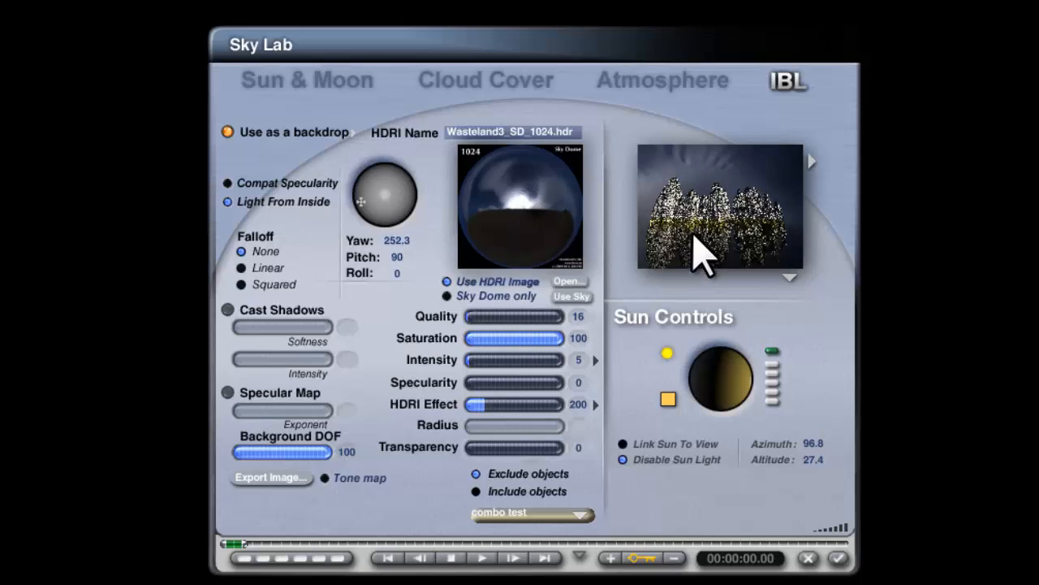
click(573, 404)
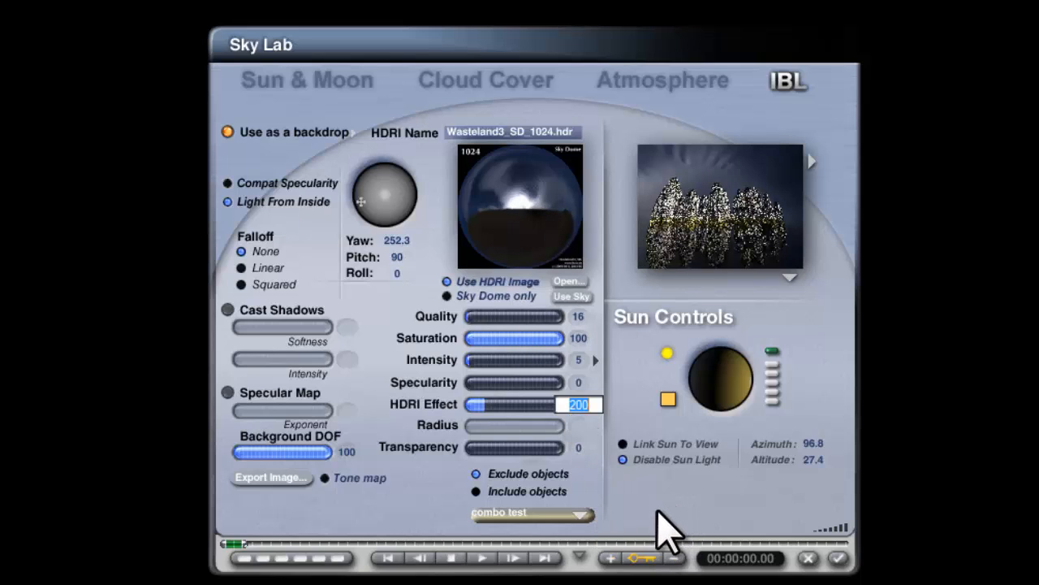
text(100)
key(Return)
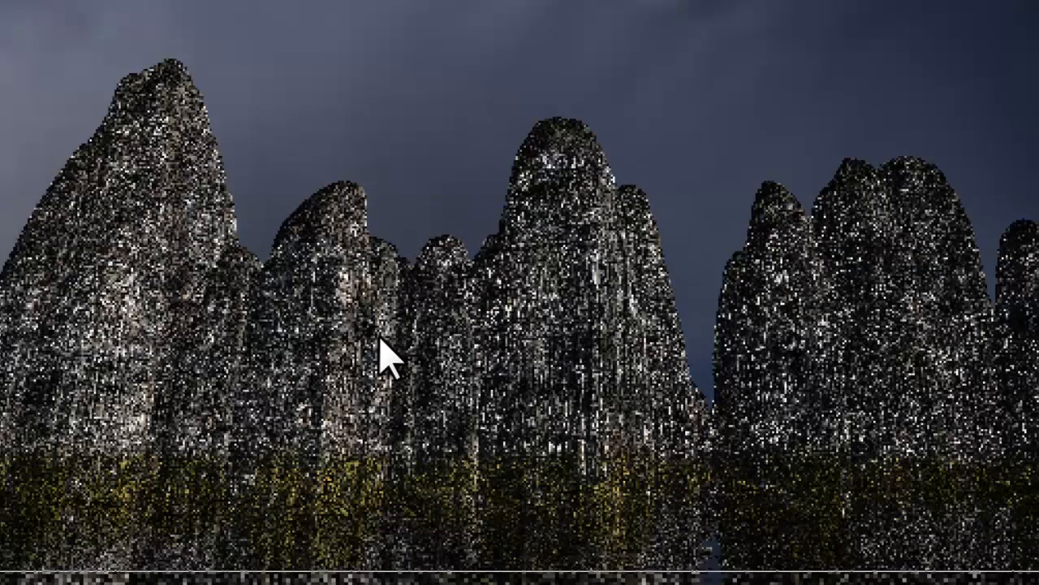
drag(624, 272, 470, 131)
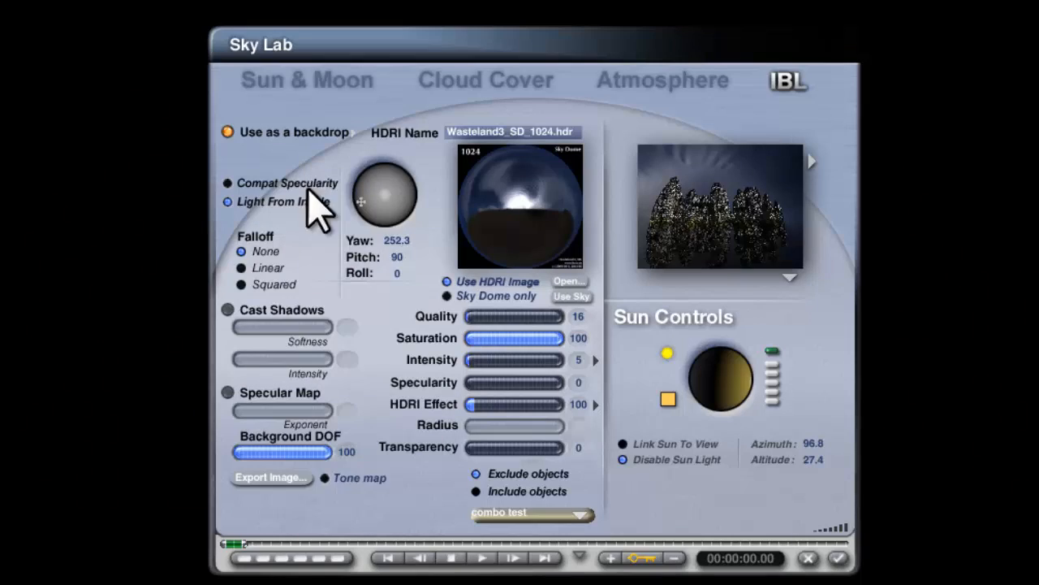
- Rotate the IBL image to a yaw of 60, set its HDRI Effect to 50 and check the excluded objects
drag(381, 214, 388, 210)
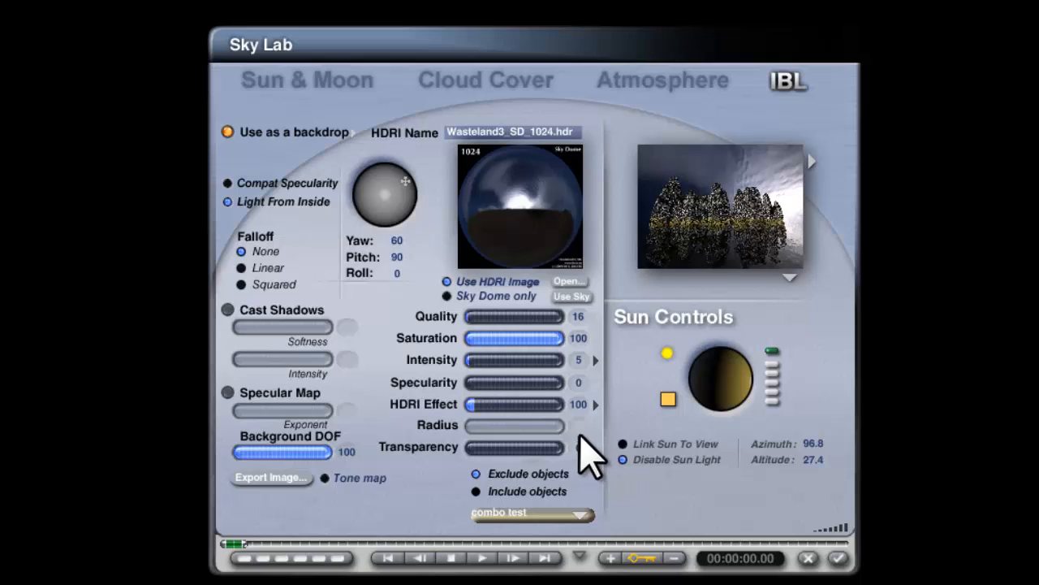
click(576, 404)
text(50)
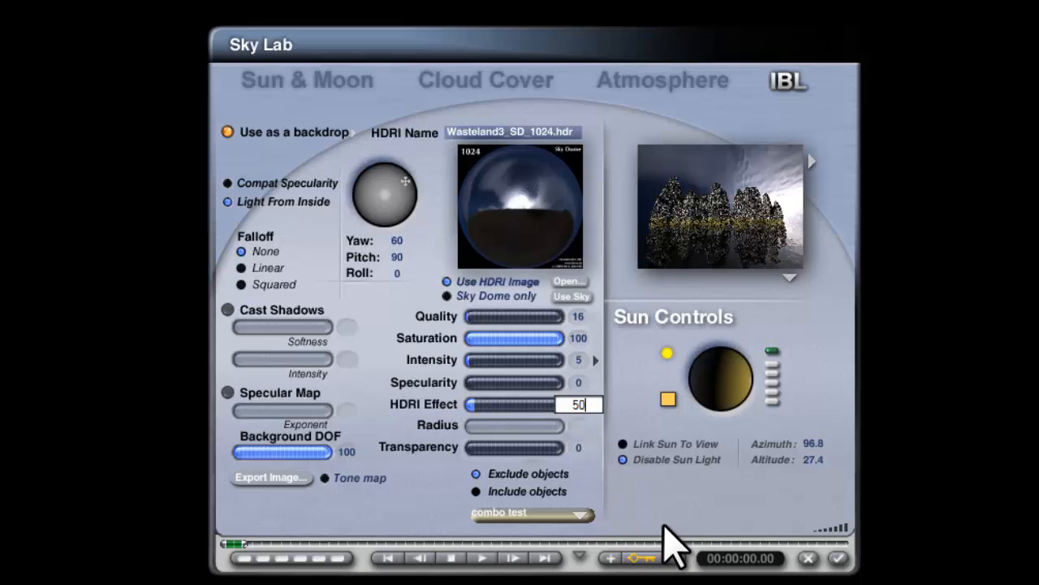
key(Return)
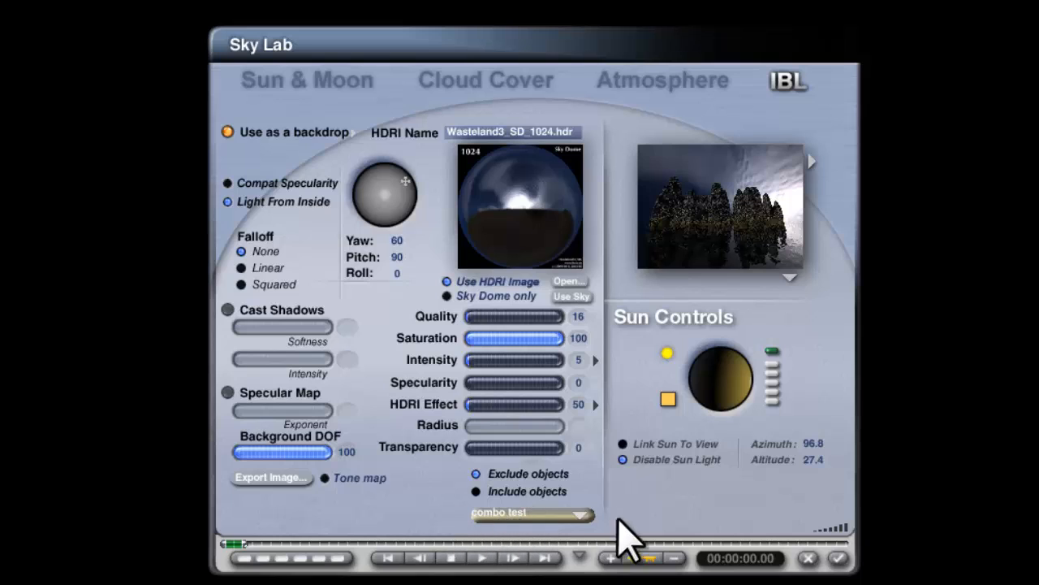
click(581, 514)
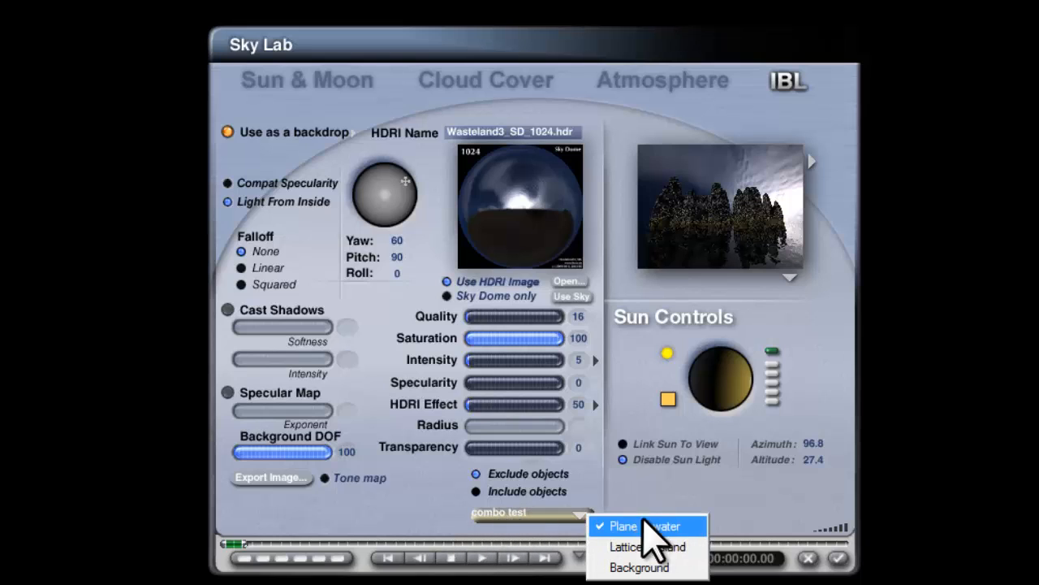
click(774, 512)
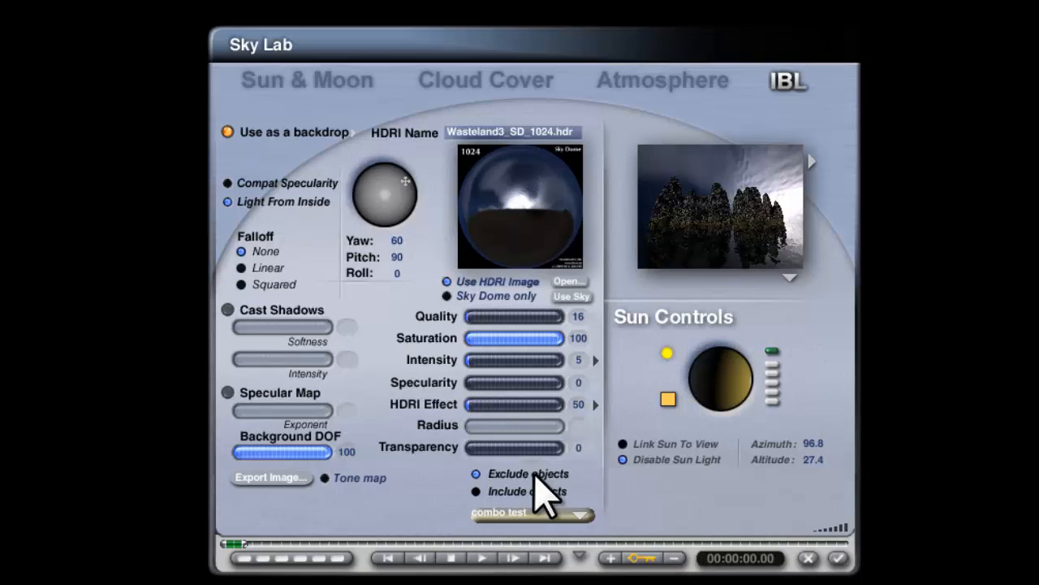
- Turn on Cast Shadows for the image-based light and set its Intensity to 8
click(229, 310)
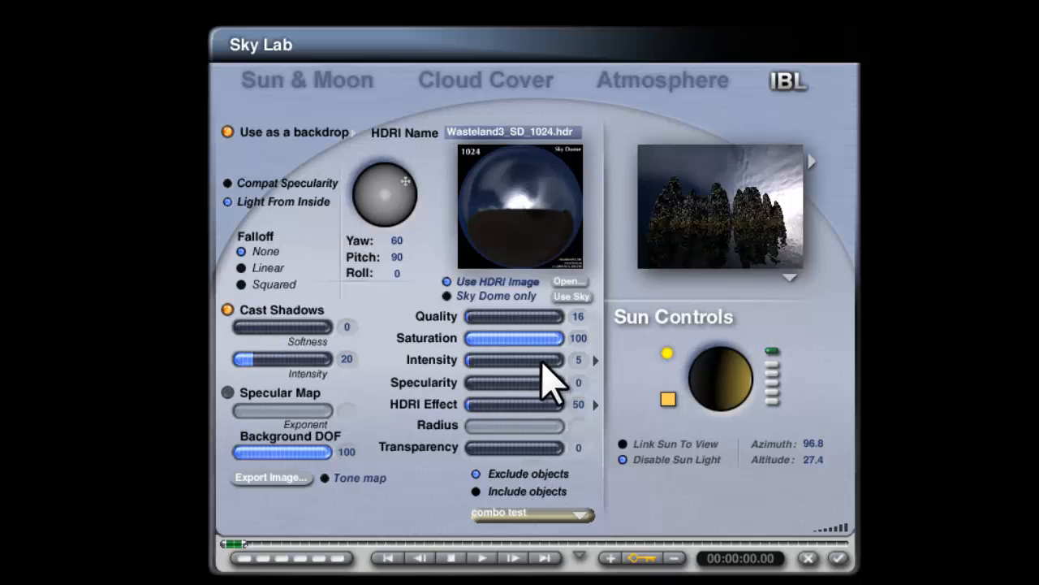
click(572, 360)
text(8)
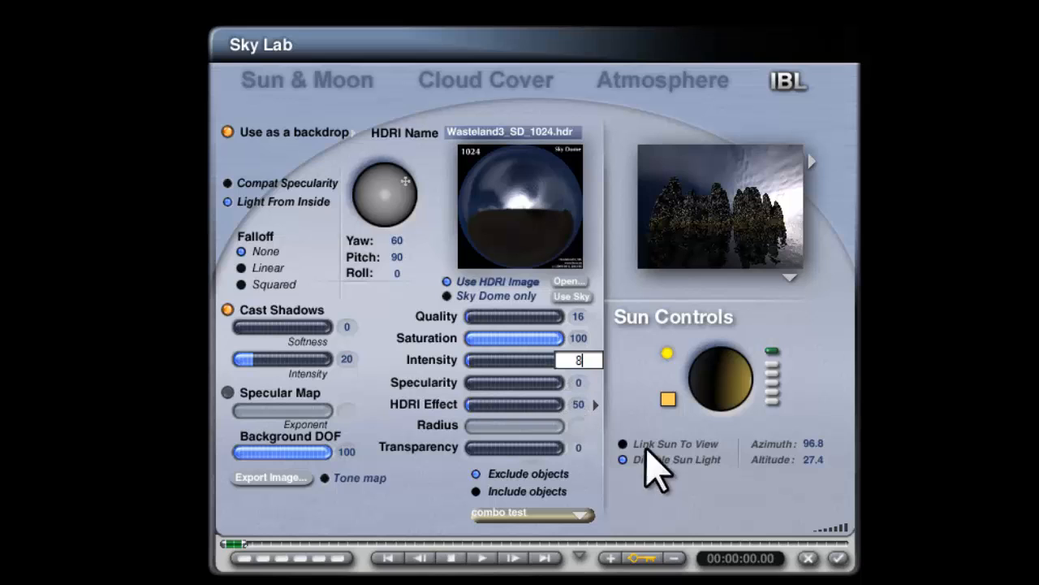
key(Return)
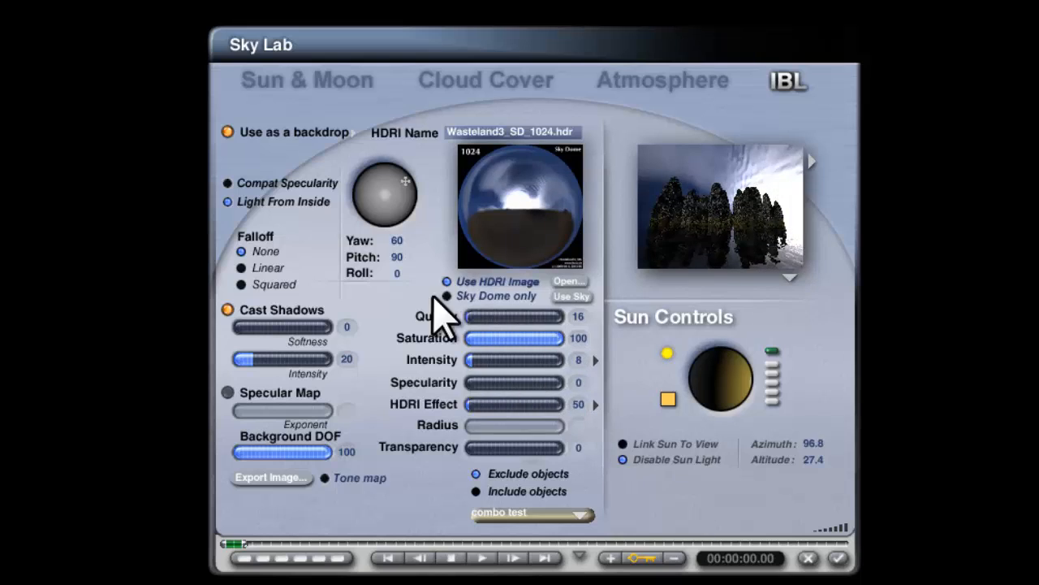
- Set the IBL shadow intensity to 100 and the Quality to 256, applying the sky settings
drag(264, 358, 329, 358)
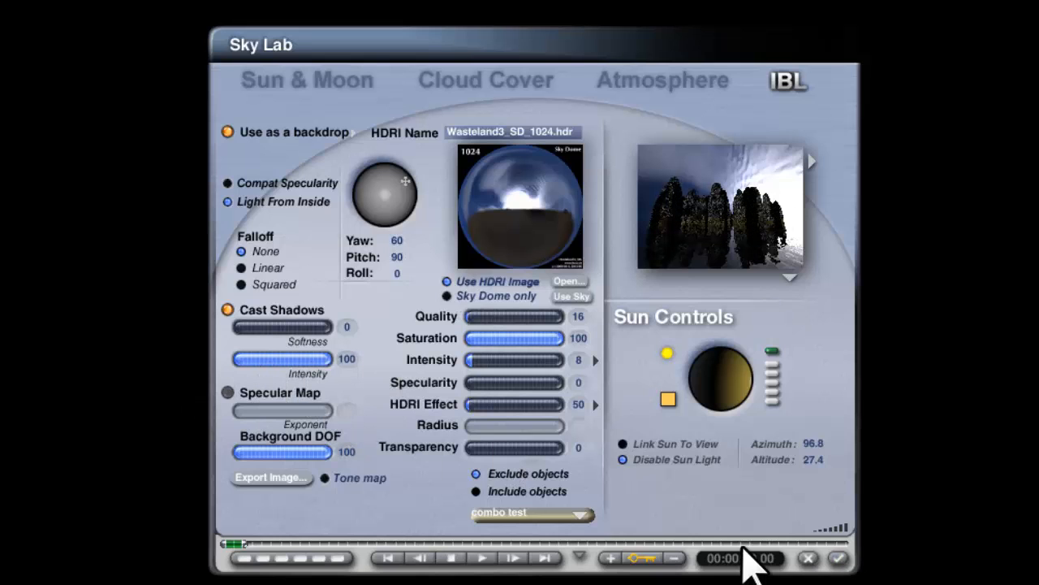
click(838, 558)
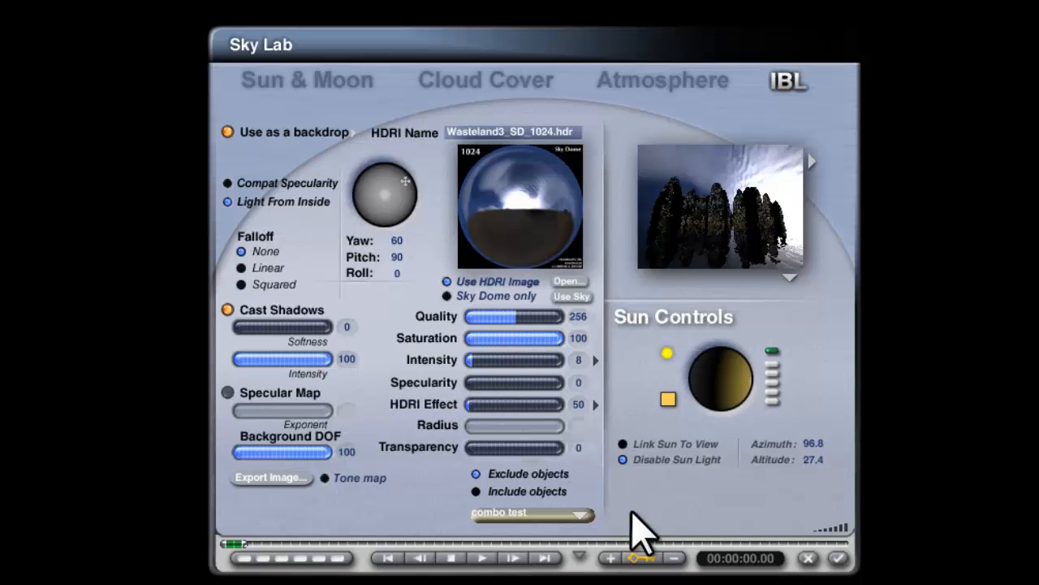
click(841, 560)
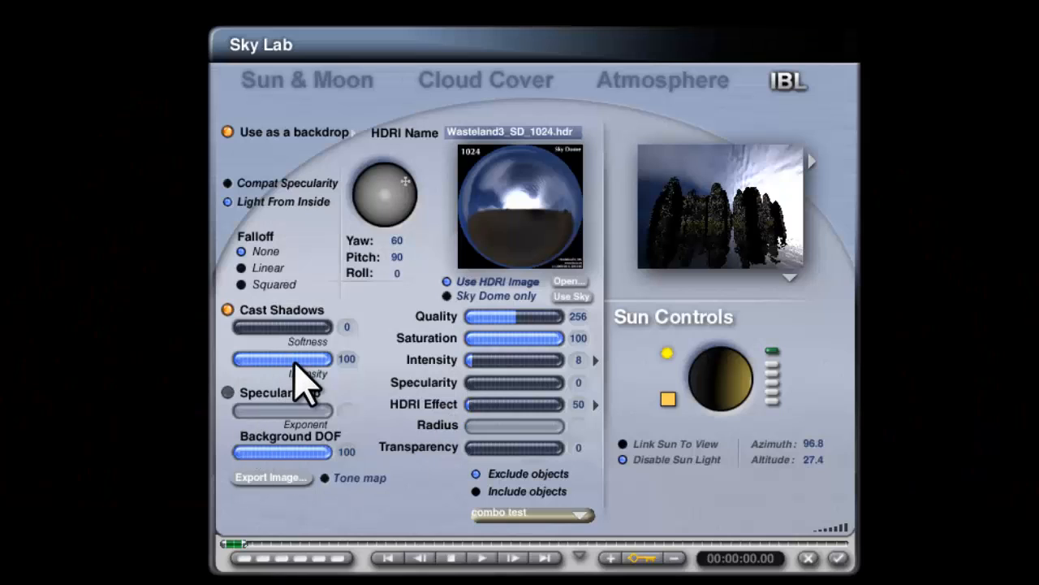
- Turn off Cast Shadows and set the IBL's Quality to 16 and HDRI Effect to 35
click(227, 309)
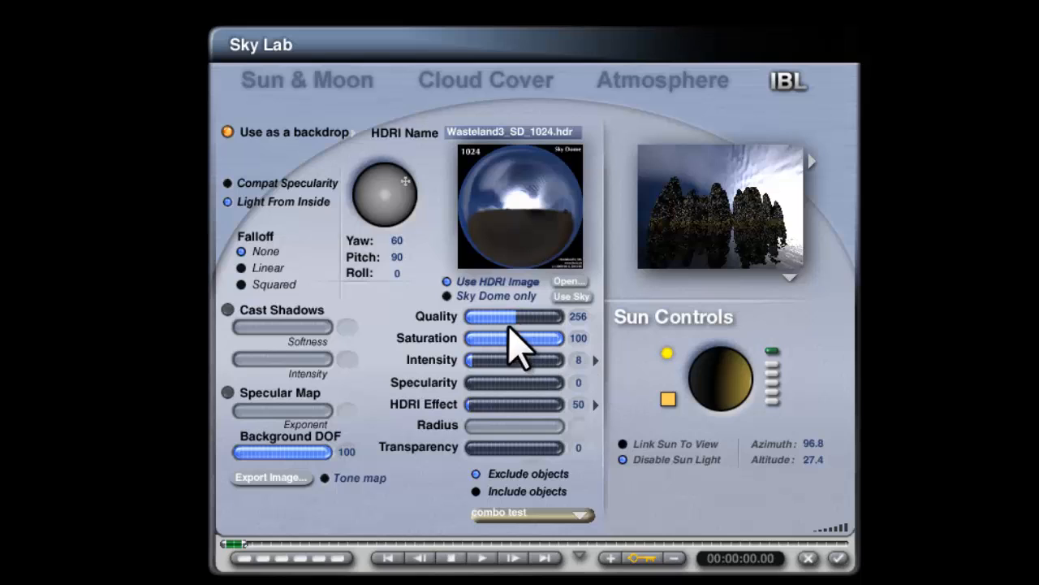
drag(508, 318, 461, 327)
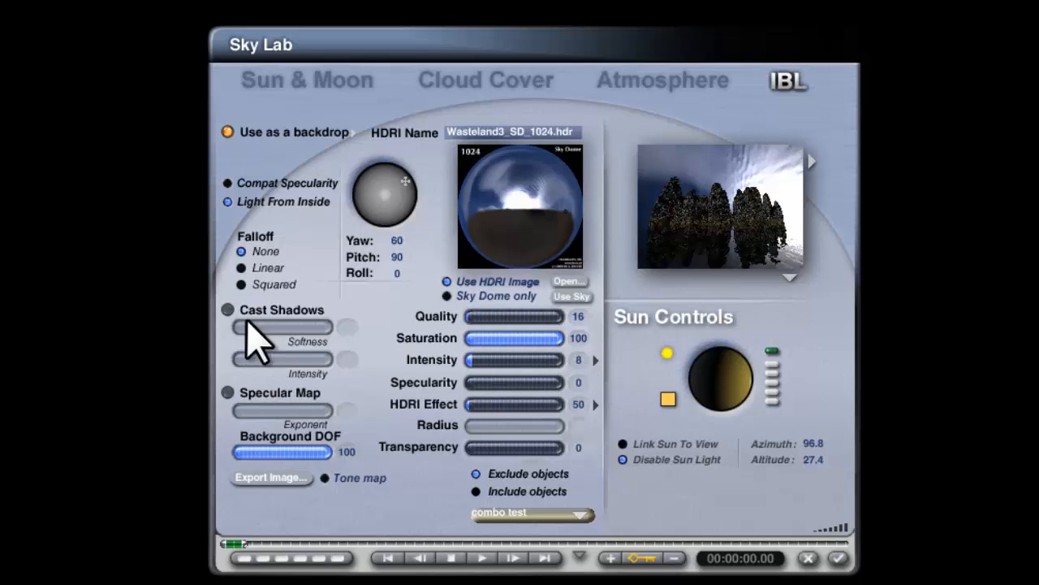
click(578, 404)
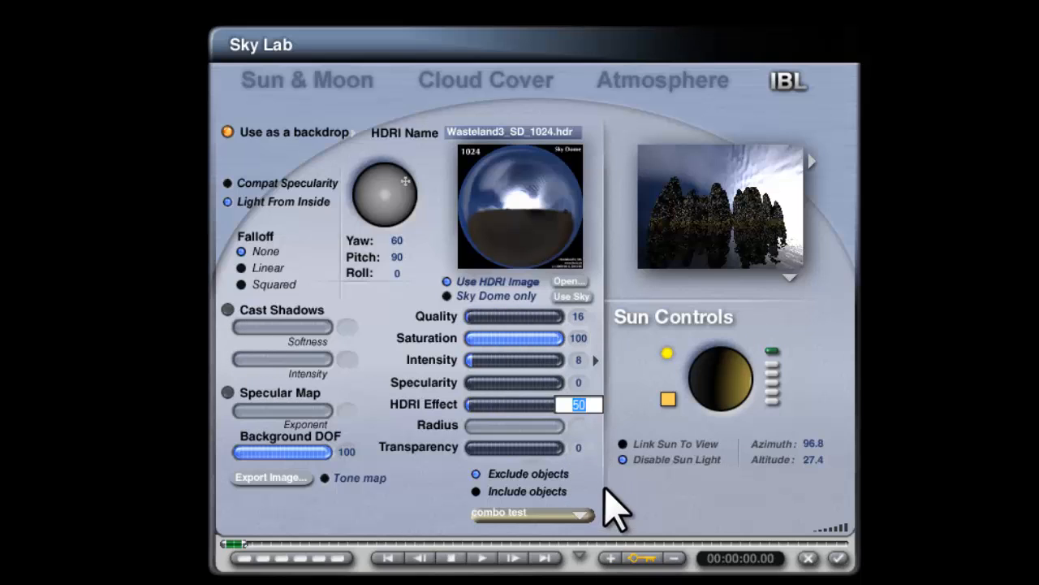
text(45)
key(Return)
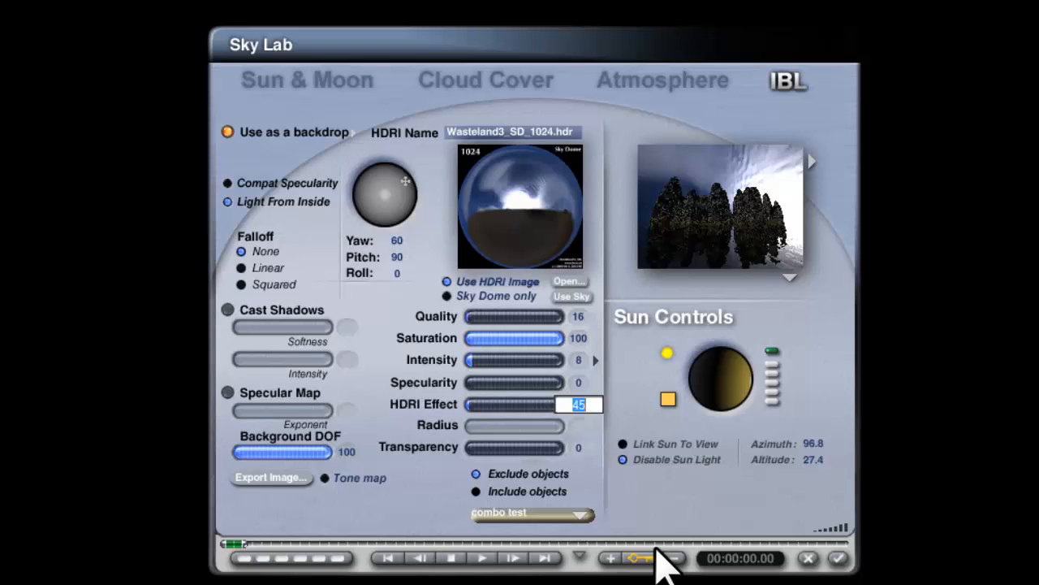
text(35)
key(Return)
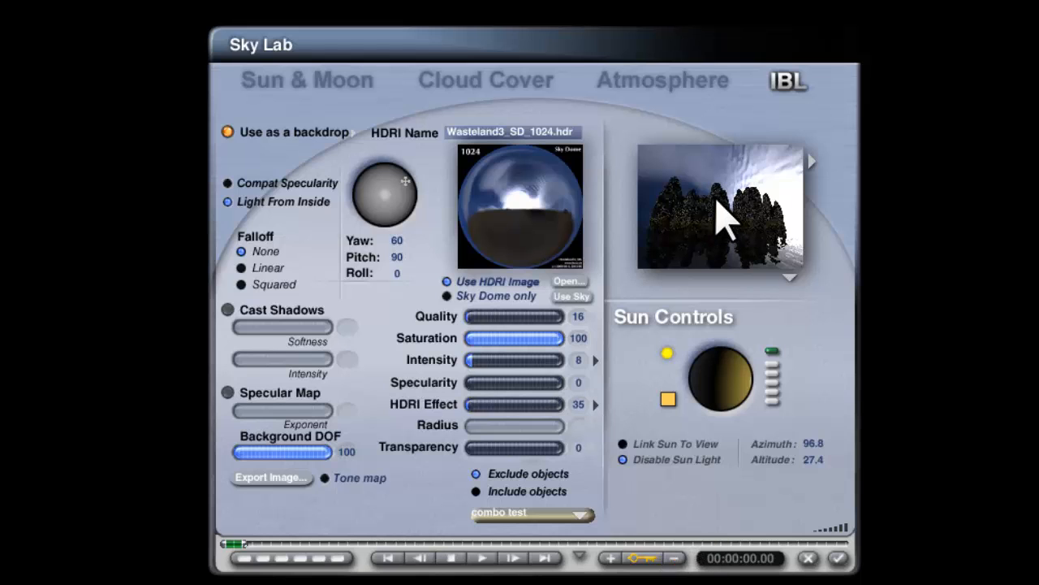
- Re-enable the sunlight and set the IBL's HDRI Effect to 20, applying the sky settings
click(623, 459)
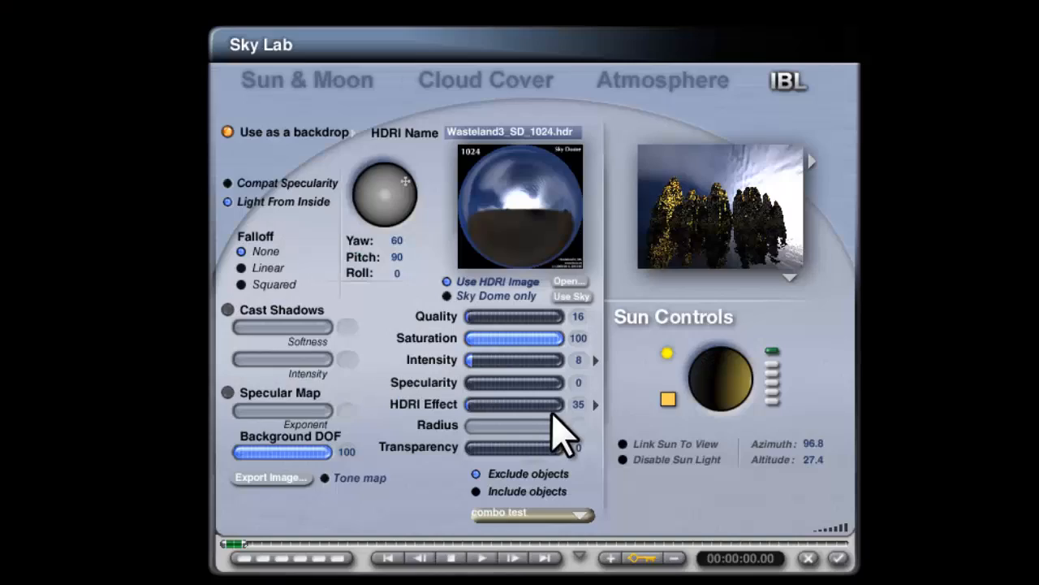
click(578, 404)
text(2)
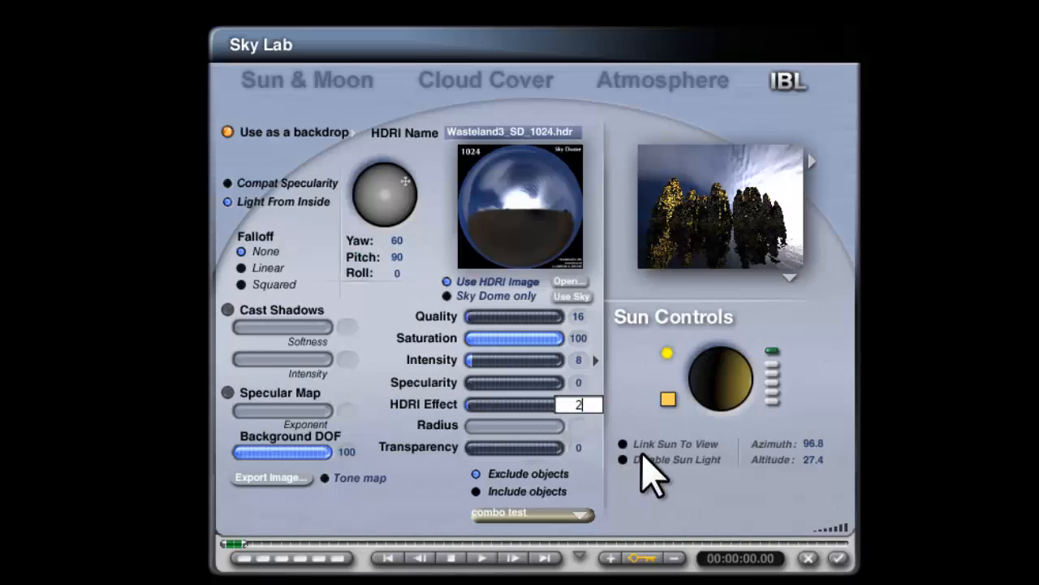
key(Return)
click(838, 558)
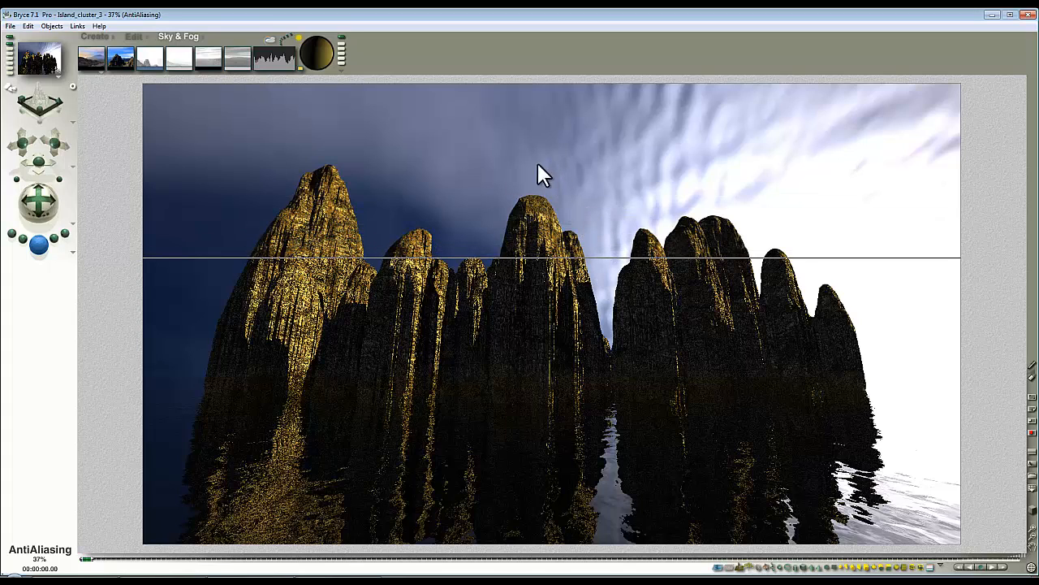
- Enable the haze in the atmosphere and render the island scene
click(360, 151)
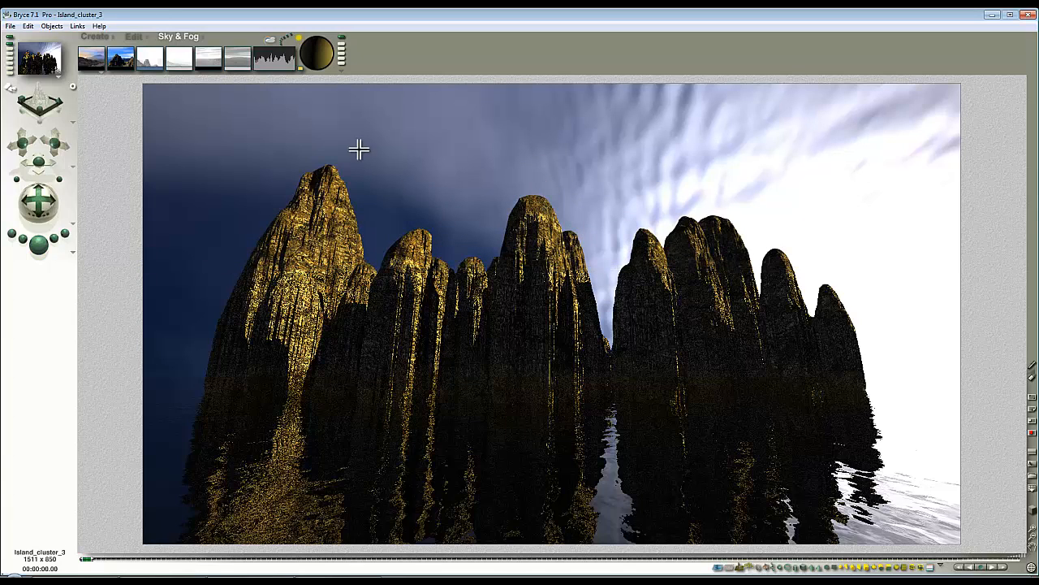
click(173, 60)
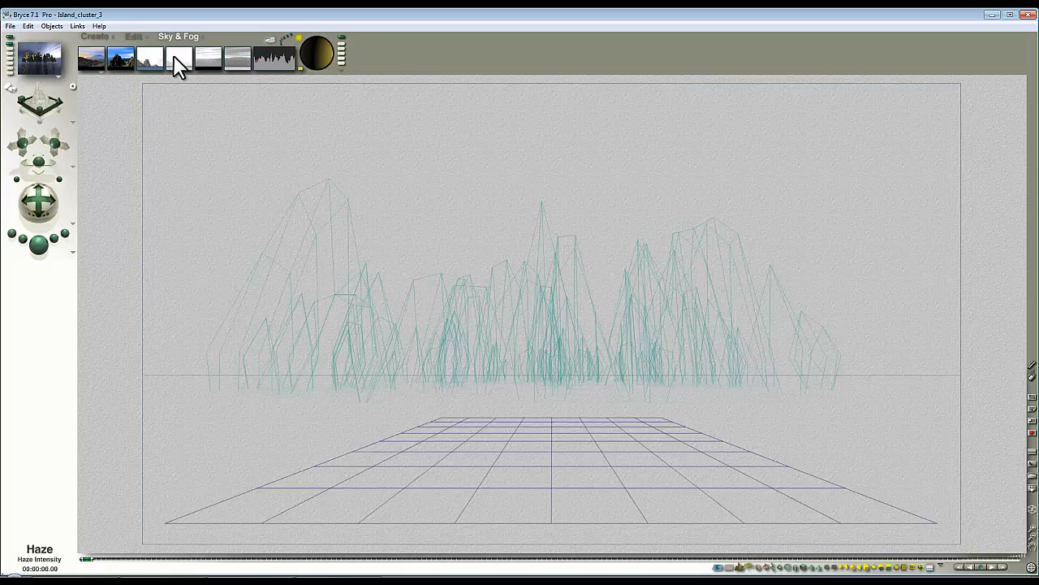
click(38, 243)
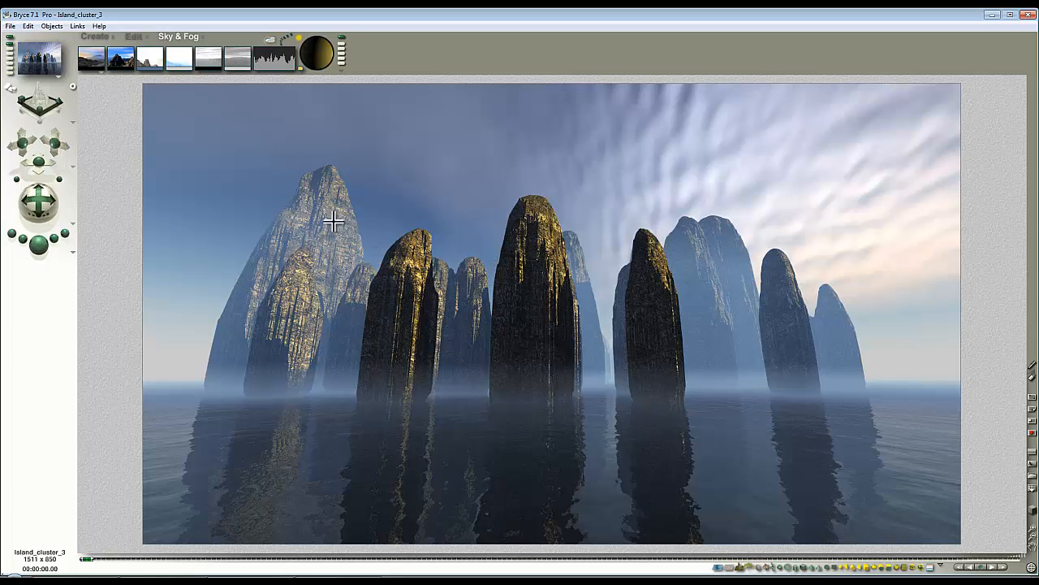
- Turn on Cast Shadows for the image-based light, apply the sky settings and render the scene
click(268, 39)
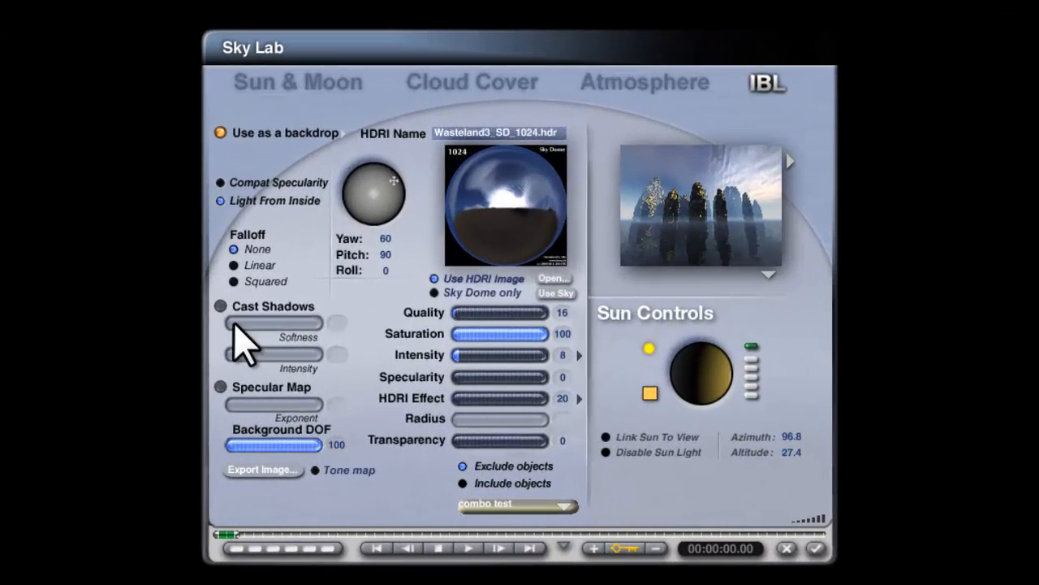
click(225, 315)
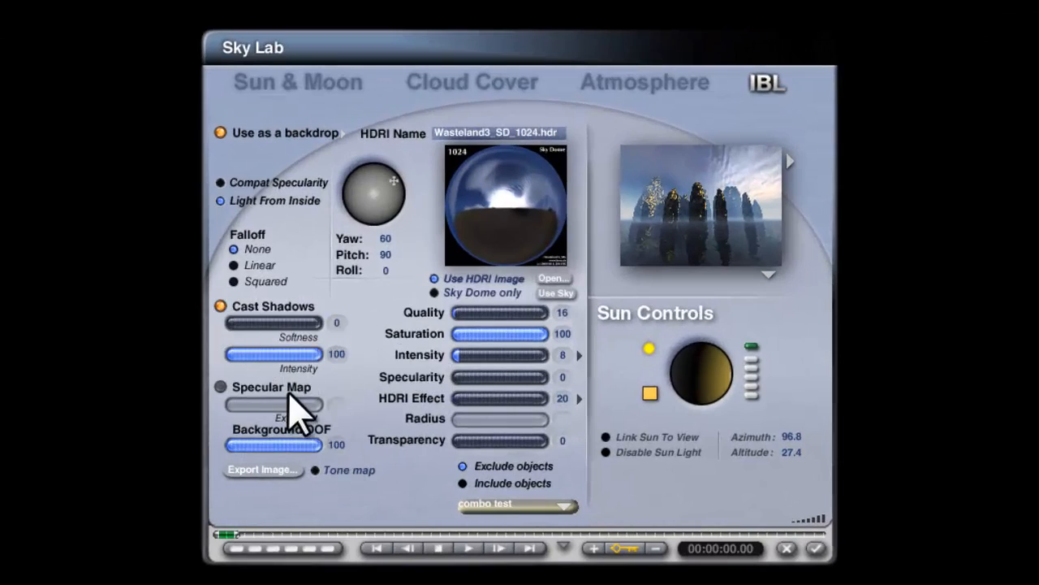
click(816, 548)
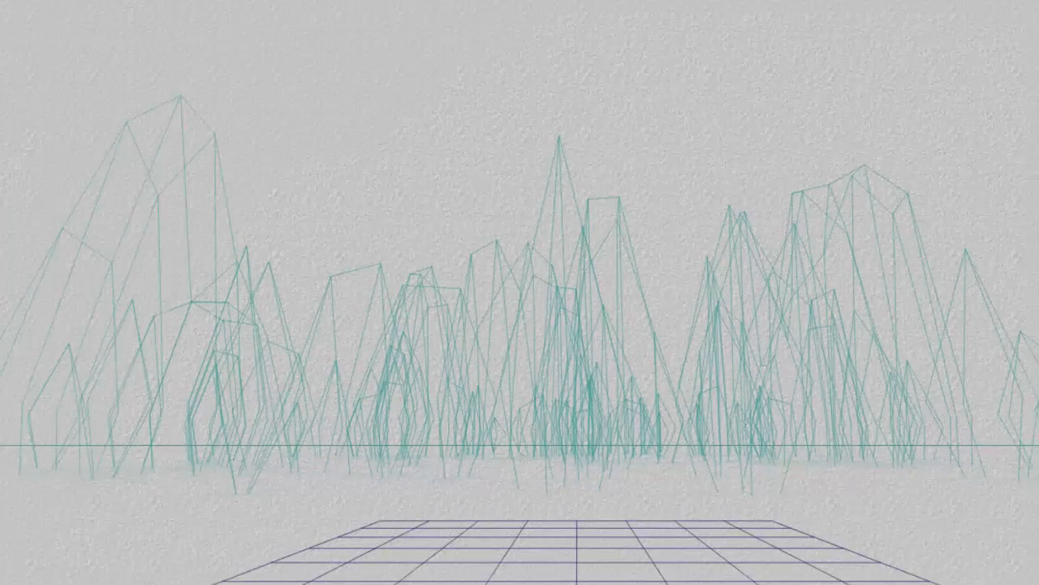
key(ctrl+r)
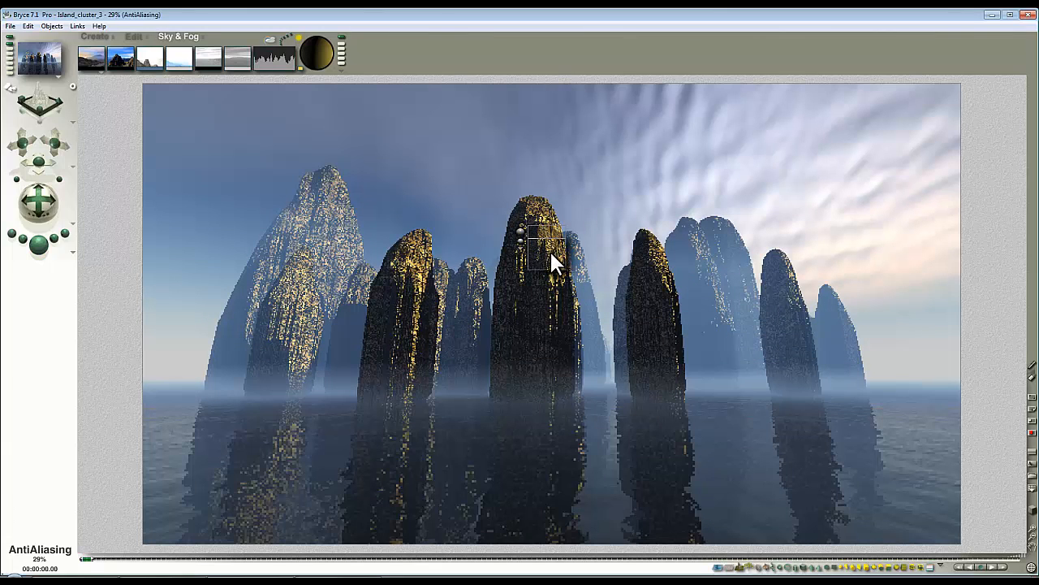
- Test-render two small areas on the central rock to examine the IBL shadows
drag(575, 318, 518, 271)
click(513, 279)
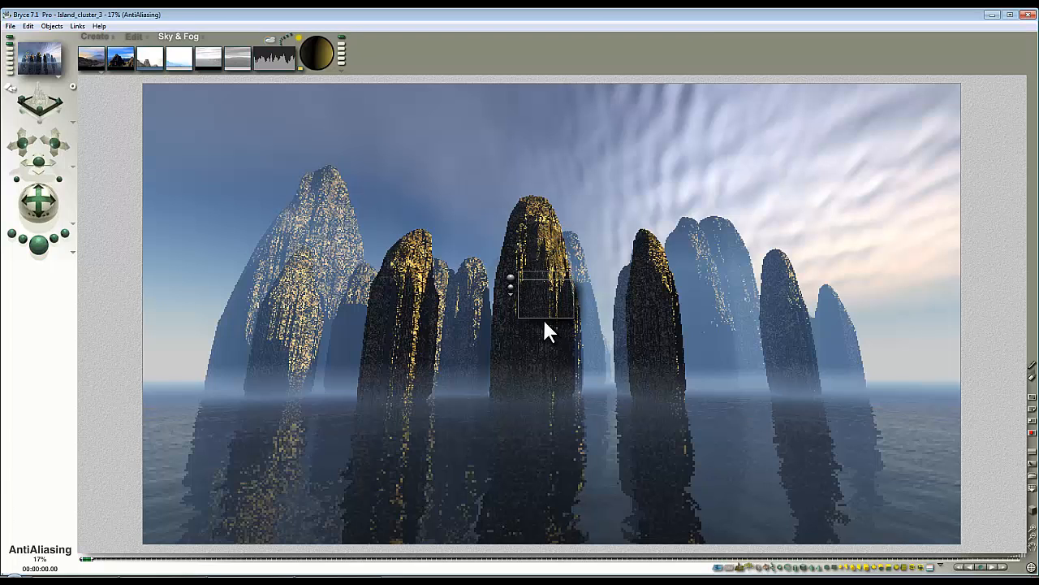
drag(549, 380, 492, 326)
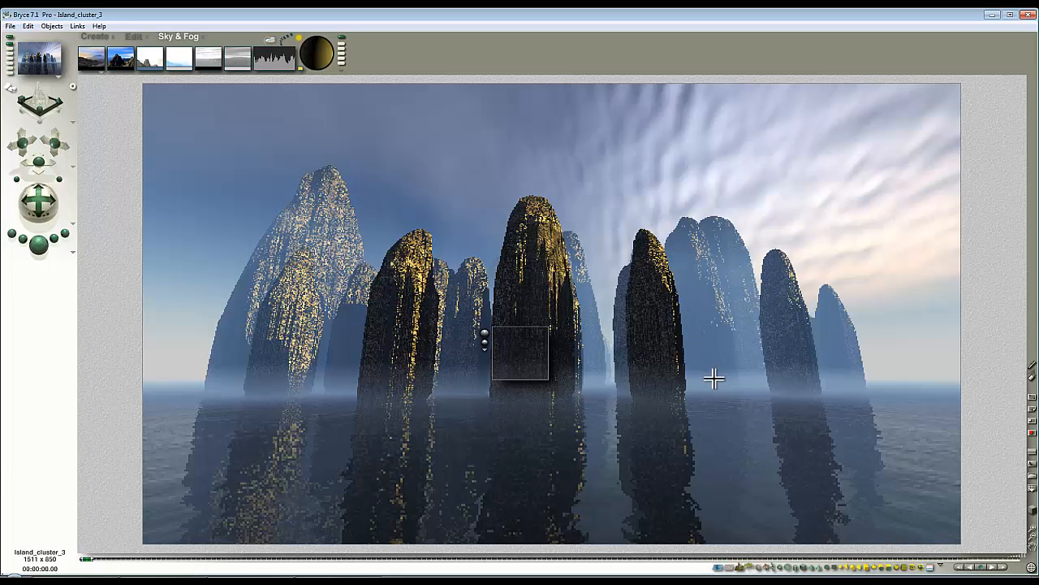
- Set the IBL's HDRI Effect to 40 and test-render the scene, including a small area of the foreground rock right of centre
click(268, 38)
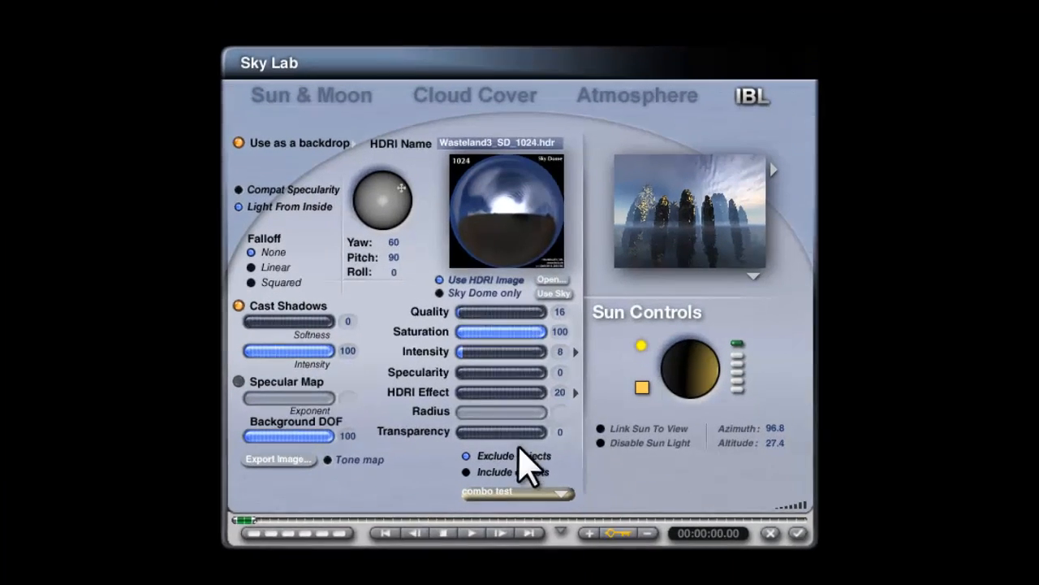
click(555, 393)
text(40)
key(Return)
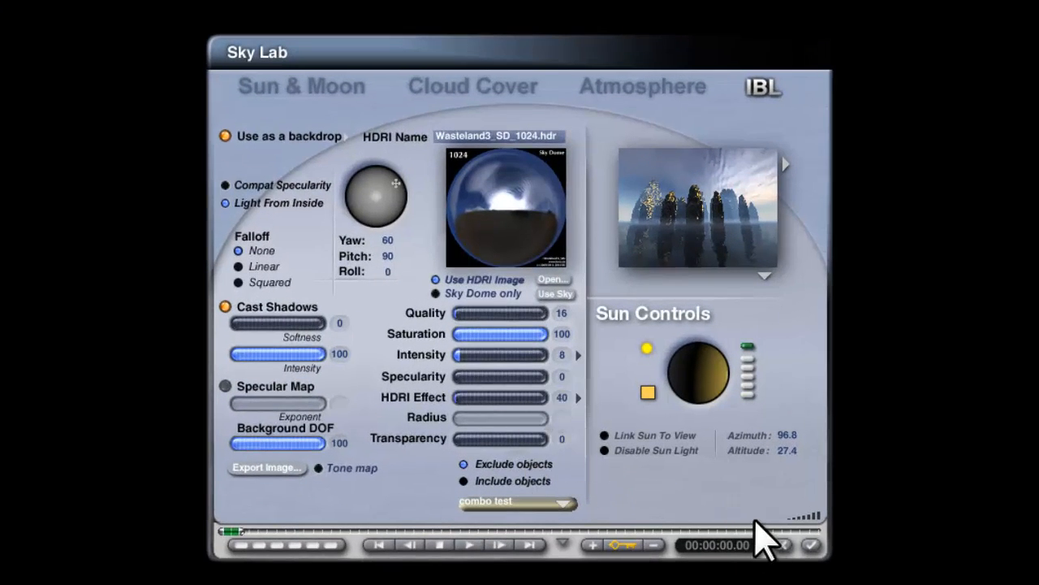
click(811, 546)
click(38, 244)
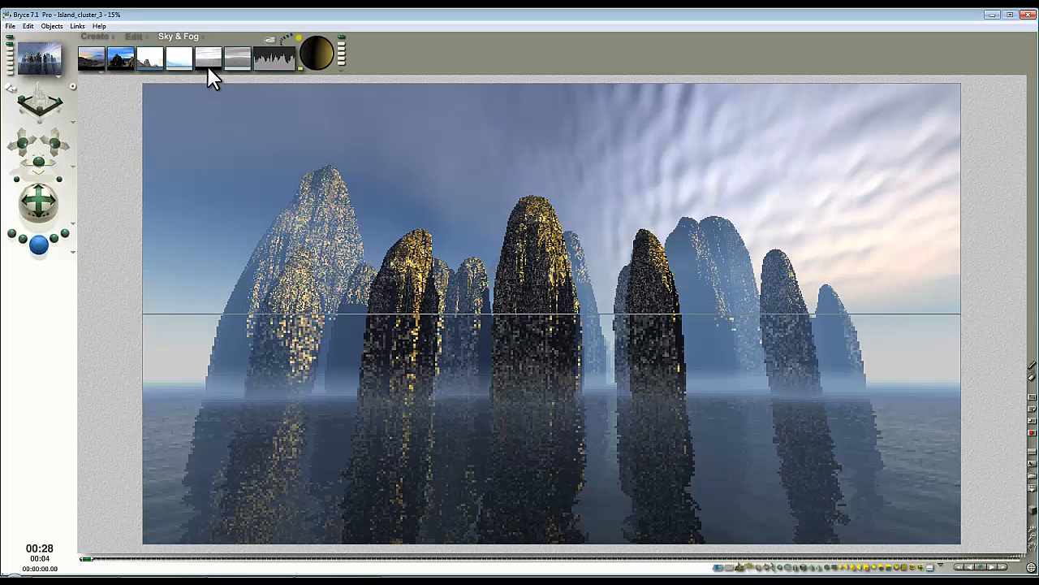
click(692, 351)
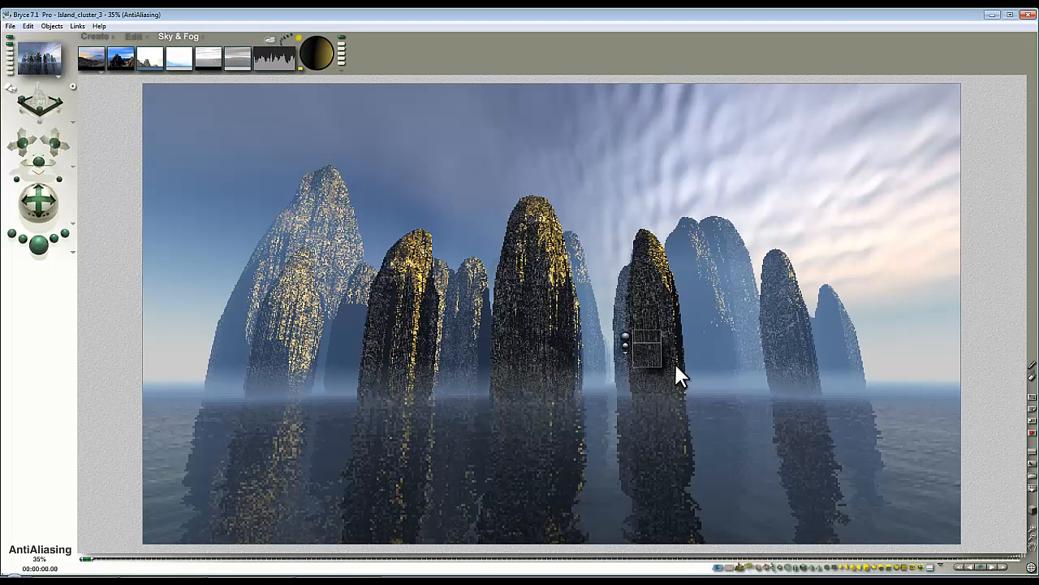
drag(672, 343, 615, 250)
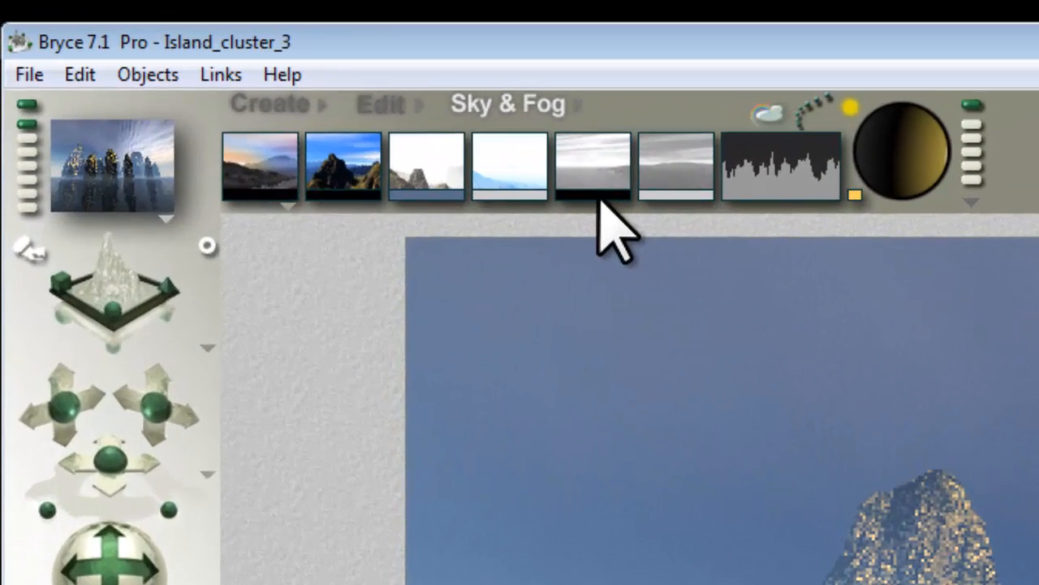
- Change the black colour swatch in the sky and fog settings to the blue of the fog swatch and re-render the scene
click(210, 68)
drag(602, 192, 450, 195)
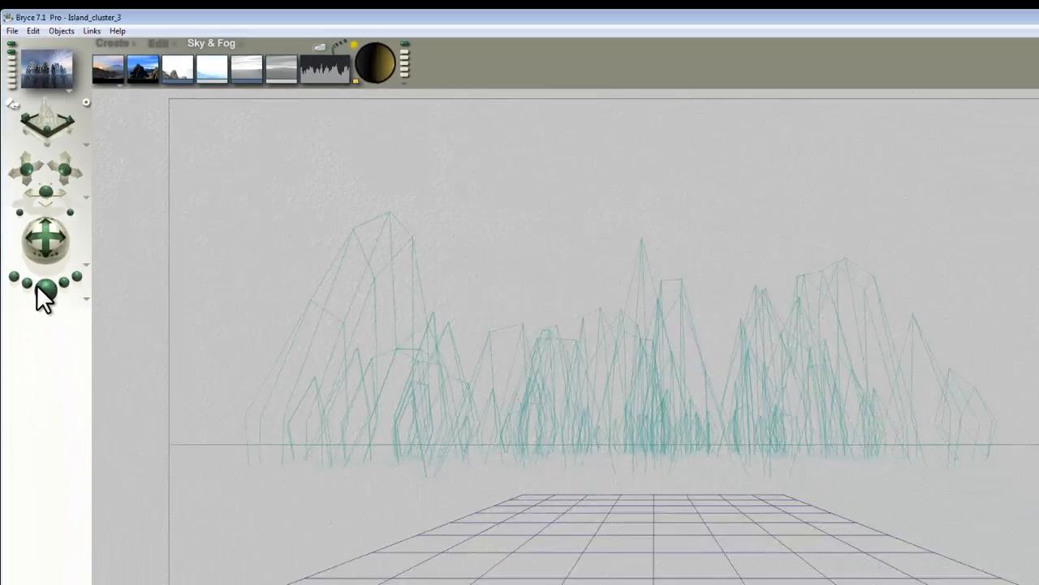
key(ctrl+r)
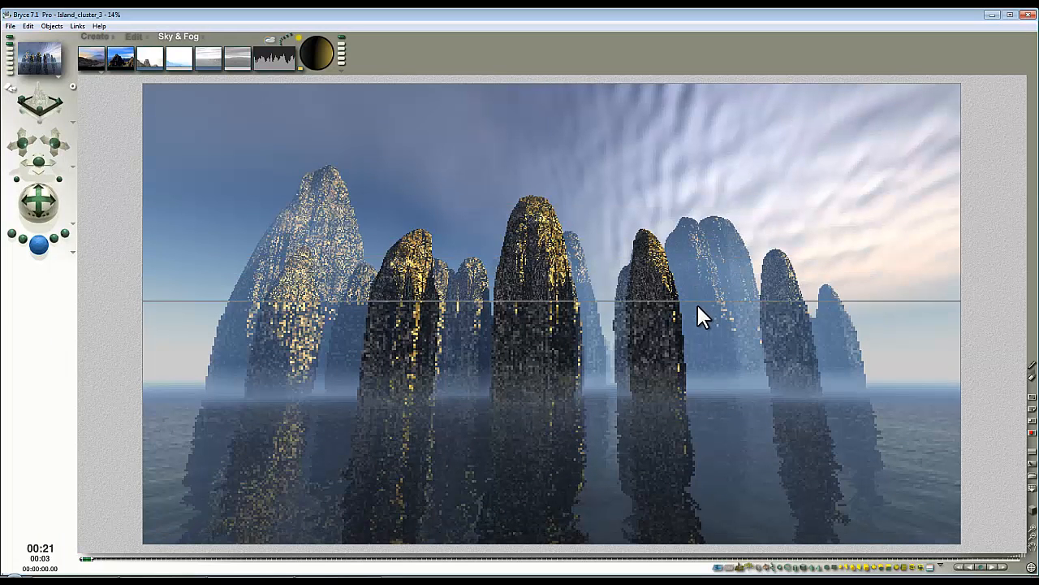
- Stop the render and test-render small areas on the foreground rock right of centre and the central rock
click(700, 362)
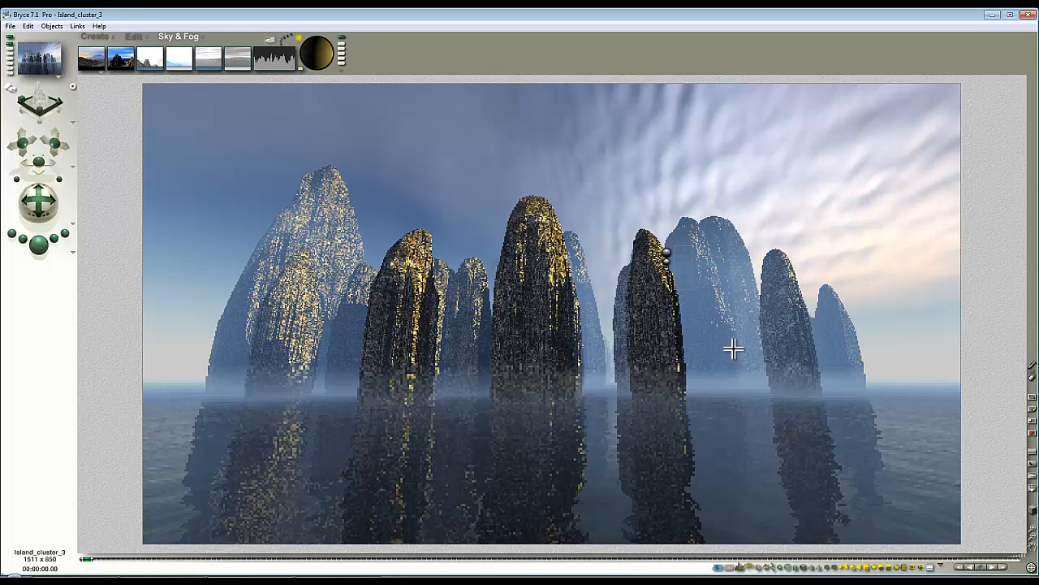
drag(670, 366, 631, 298)
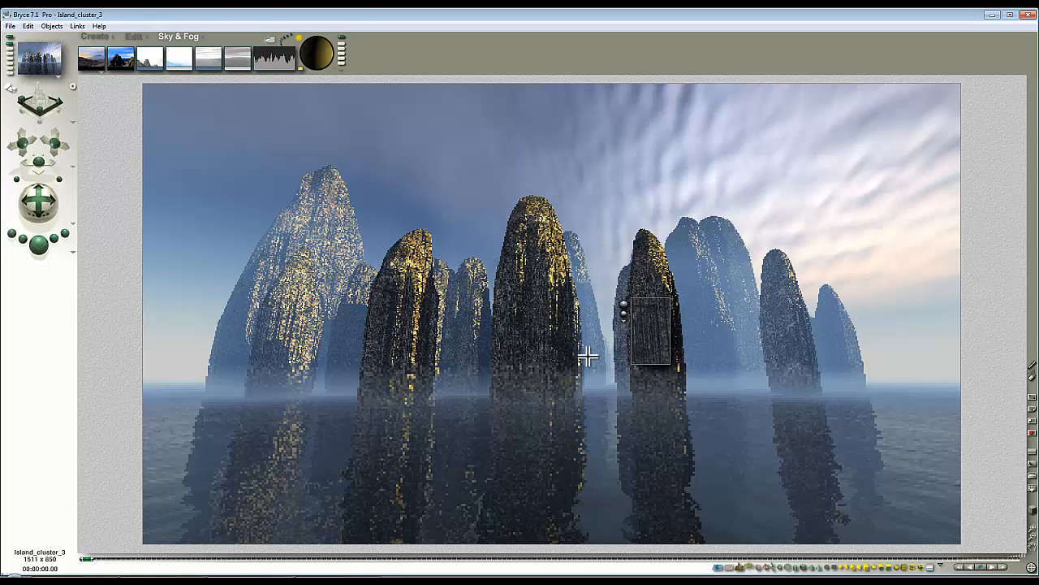
drag(541, 377, 498, 298)
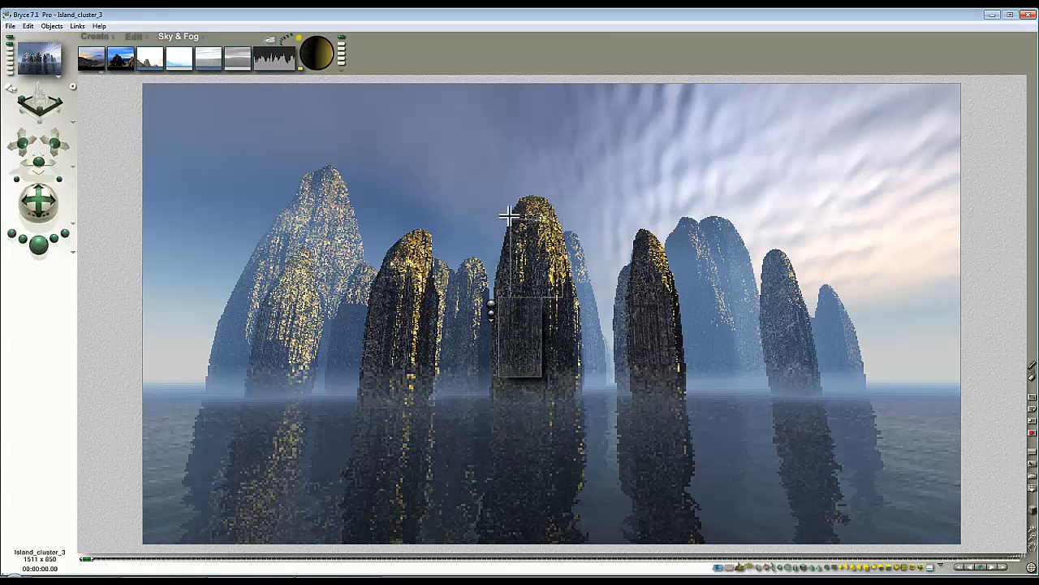
drag(508, 215, 562, 297)
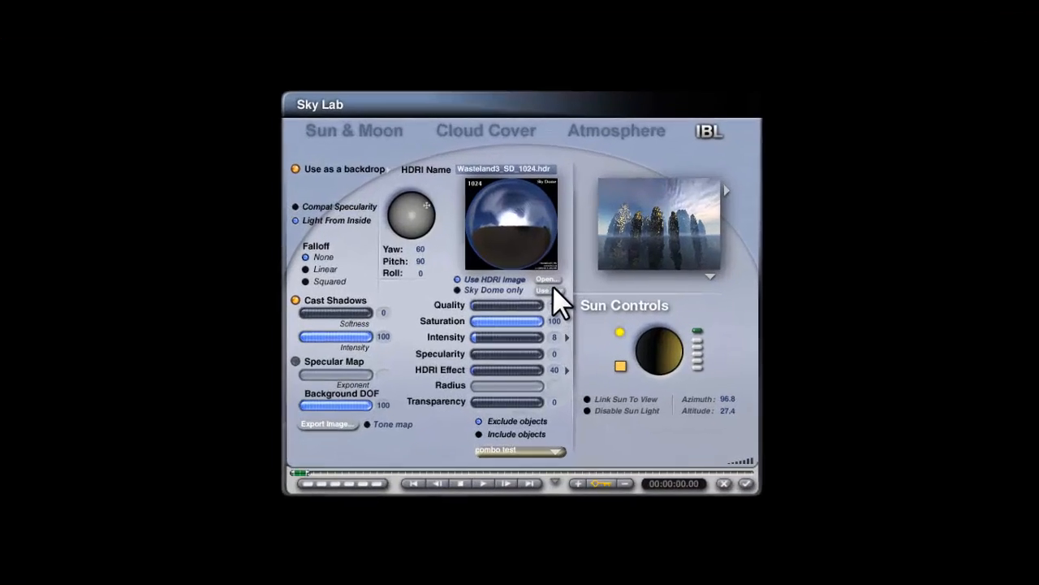
- Load Illhorn_SD_1024.hdr as the HDRI image for the image-based light
click(542, 284)
click(434, 273)
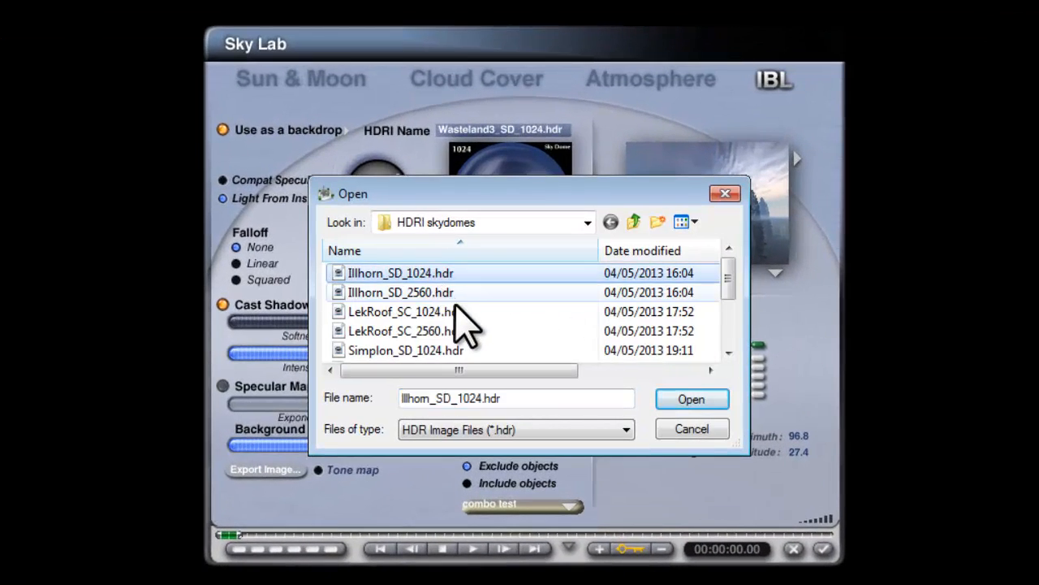
click(690, 400)
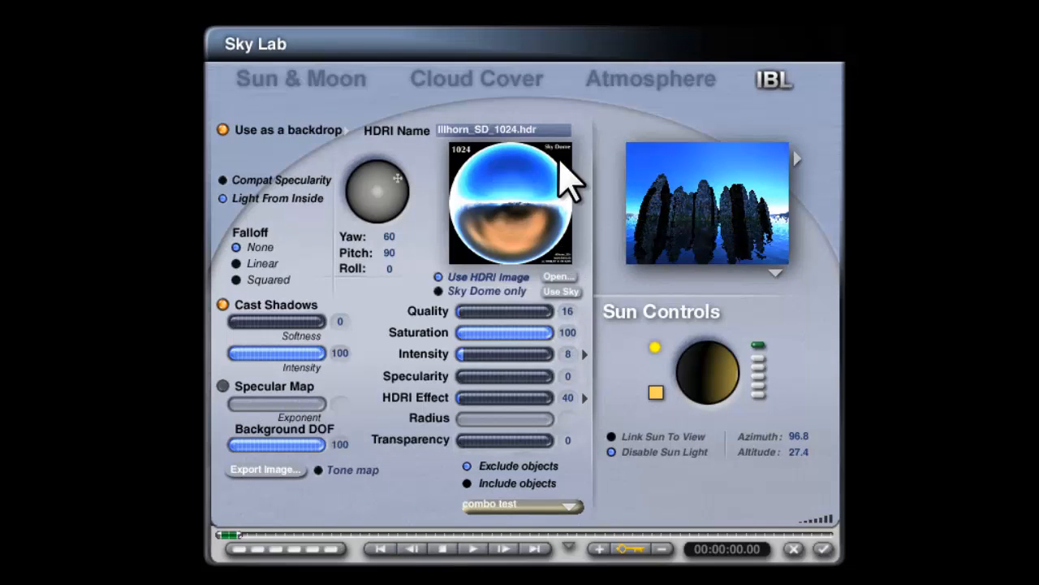
- Load LekRoof_SC_1024.hdr as the HDRI image, re-enable the sunlight and turn on Tone map
click(557, 277)
click(439, 313)
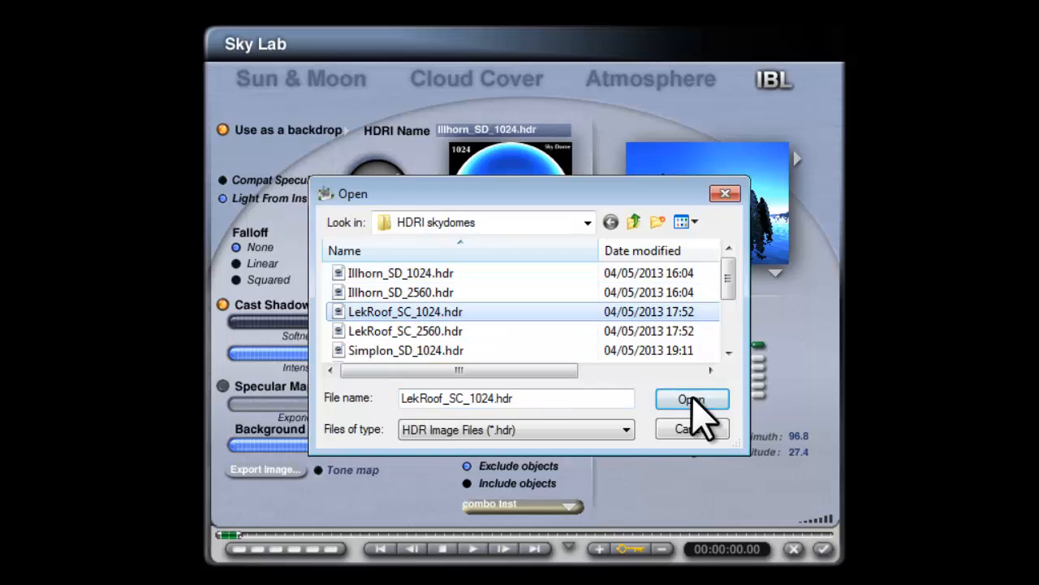
click(690, 399)
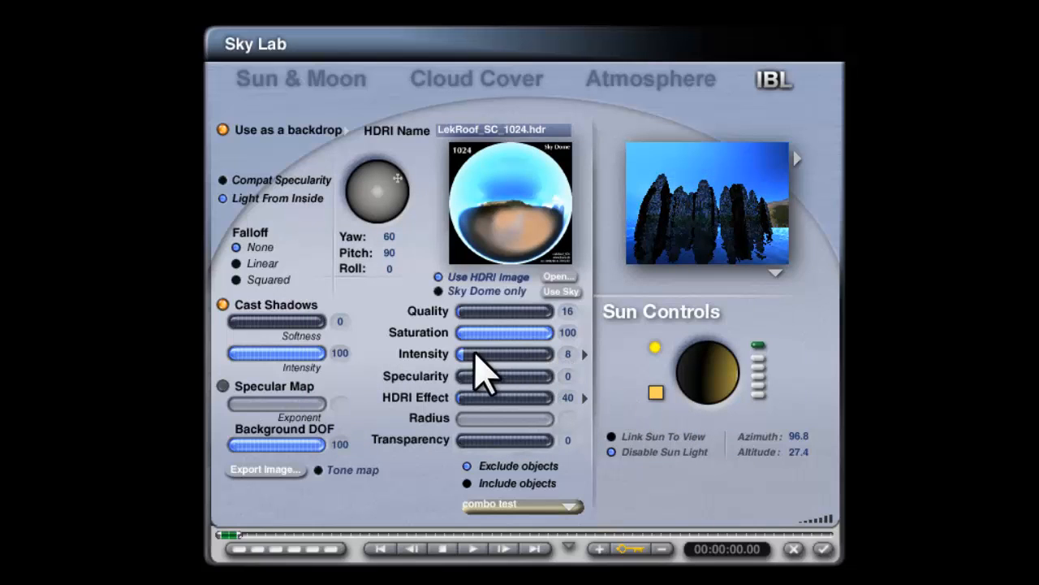
click(318, 469)
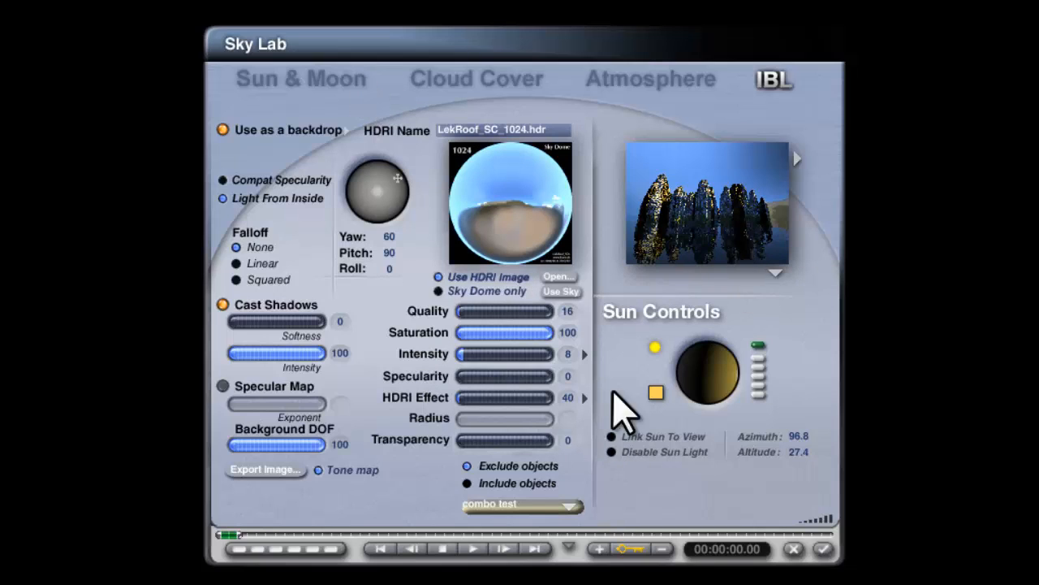
- Try IBL Saturation values of 50 and 65, settling on 60
click(567, 333)
text(50)
key(Return)
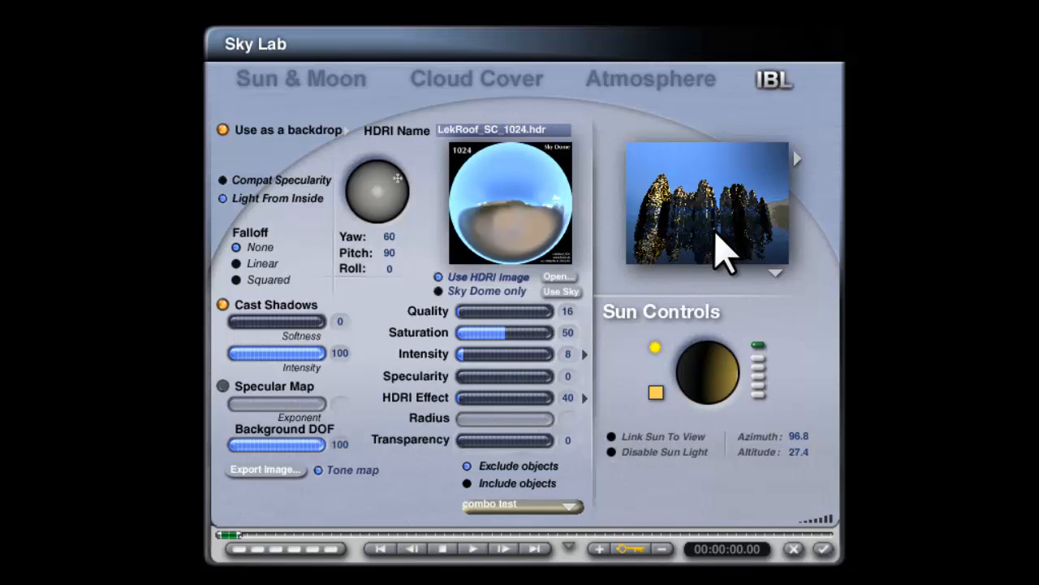
click(568, 333)
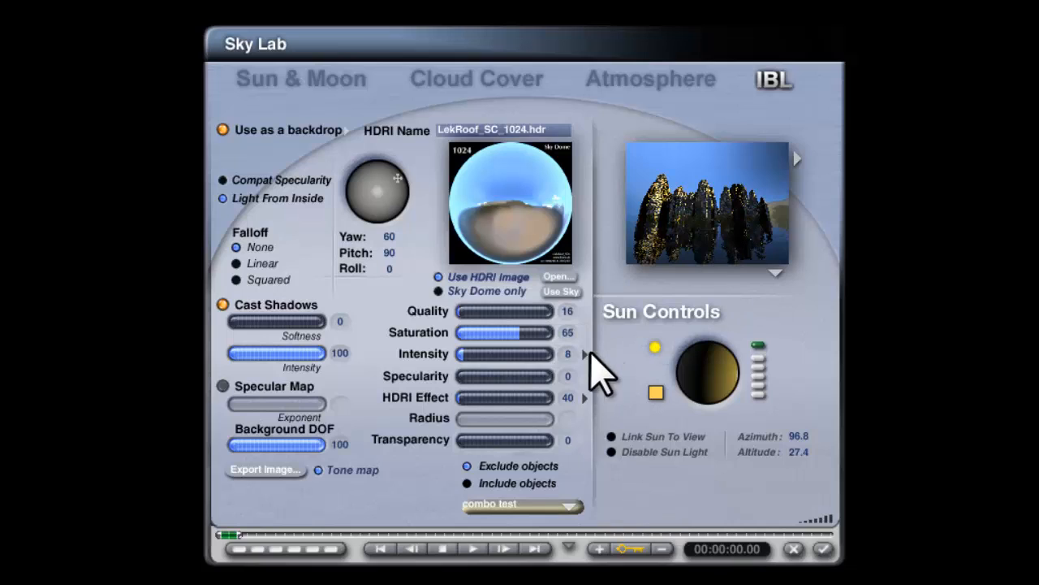
click(567, 333)
key(Return)
- Turn on Fog and Haze, apply the sky settings and test-render the scene, including small areas around the rocks right of centre
click(625, 96)
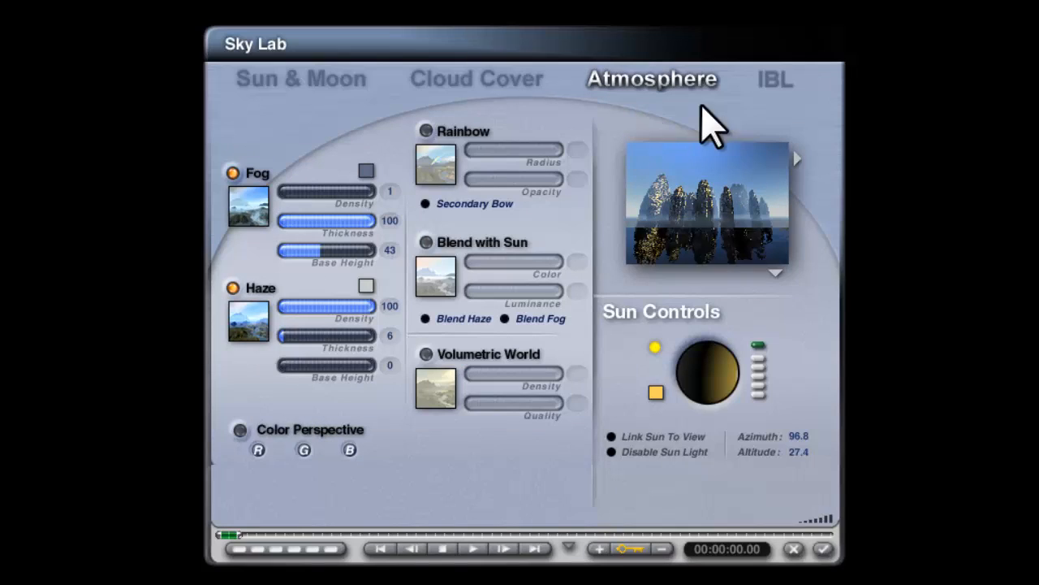
click(825, 549)
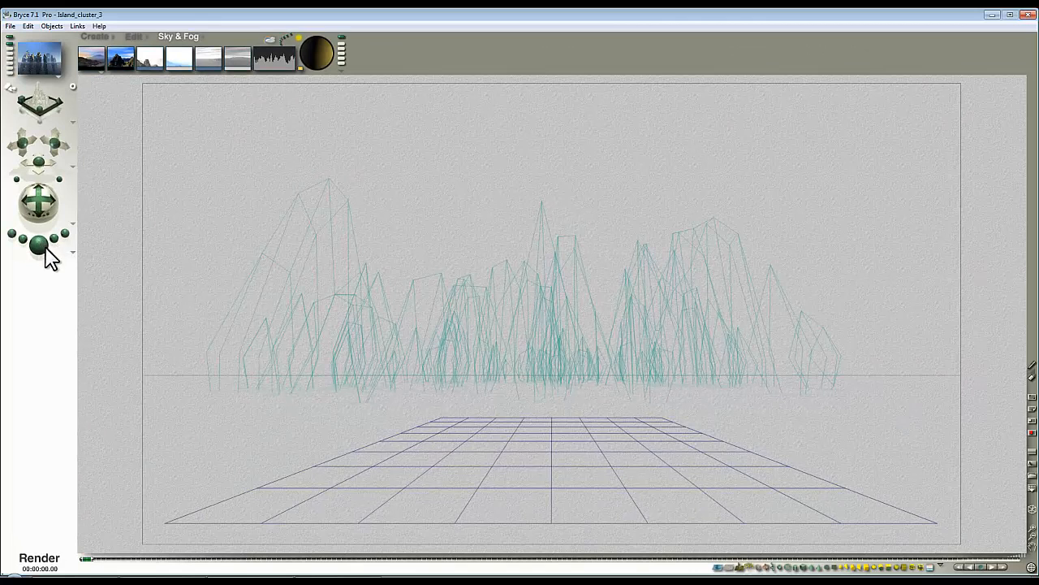
click(39, 243)
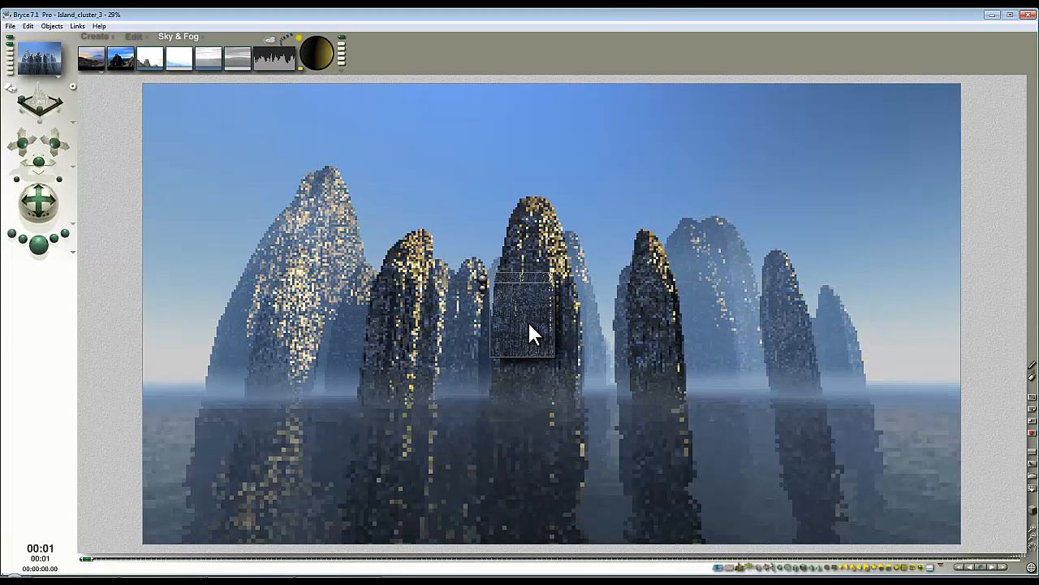
drag(639, 211, 758, 314)
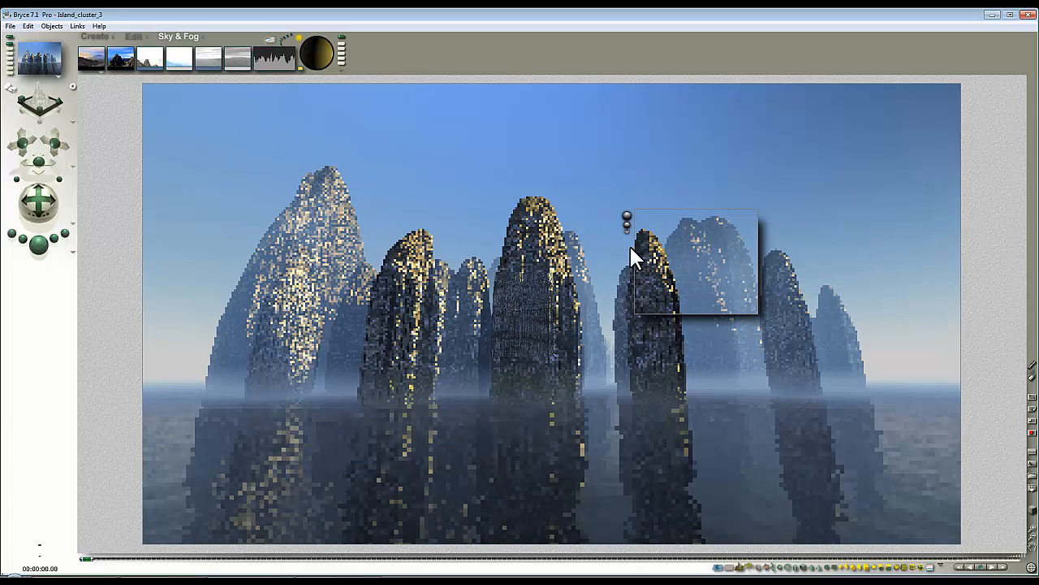
drag(686, 372, 631, 325)
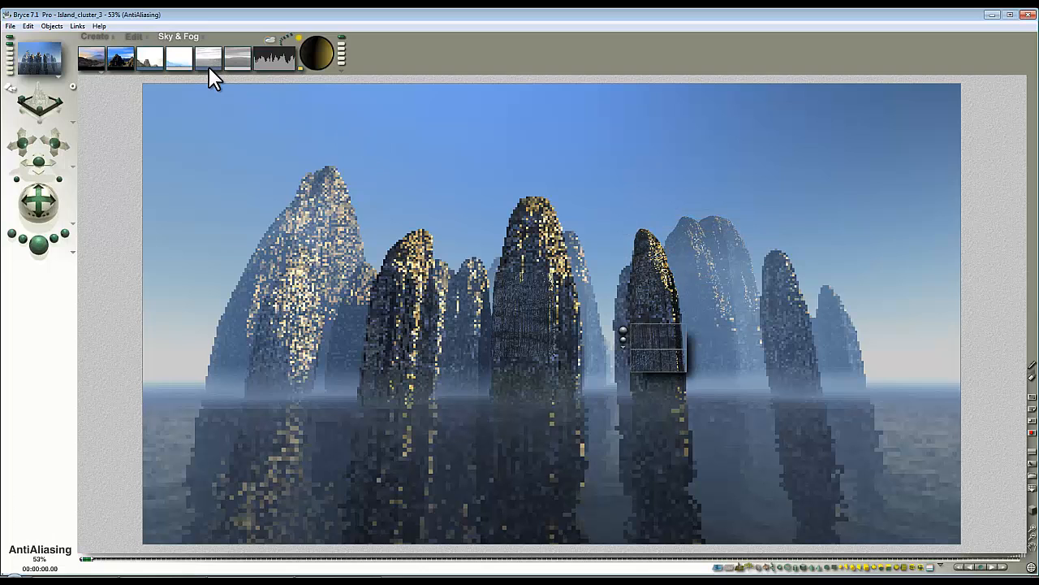
- Set the Sky Dome Color to red and re-render the scene
drag(208, 72, 277, 72)
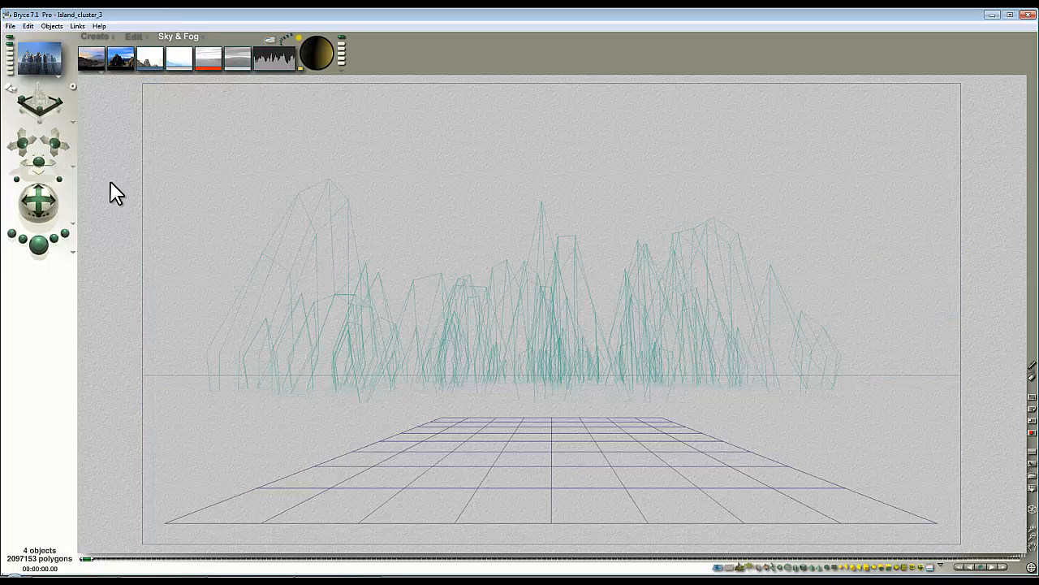
key(ctrl+r)
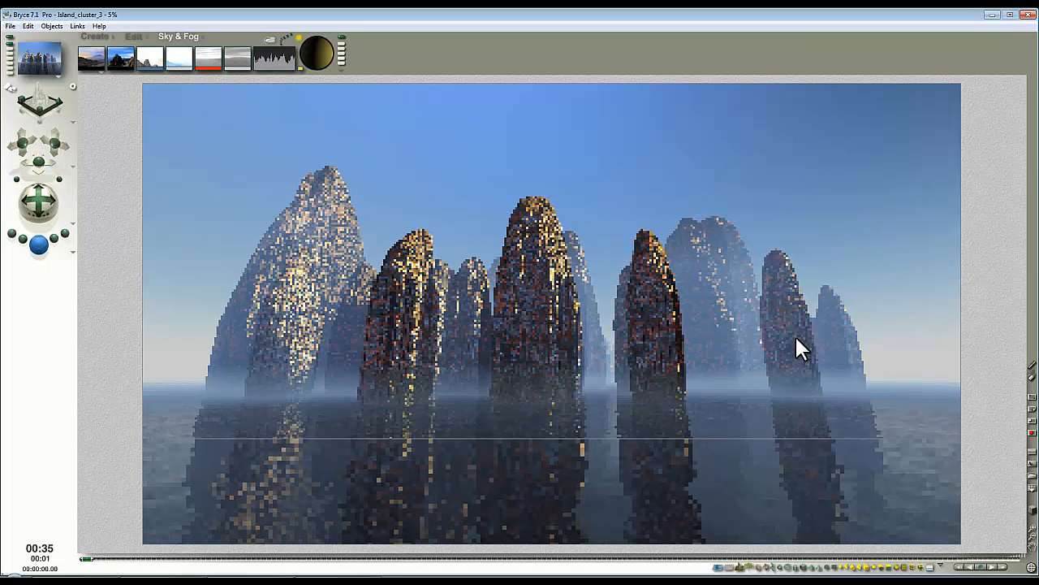
click(782, 303)
- Change the Sky Dome Color back to blue and re-render the scene
click(214, 69)
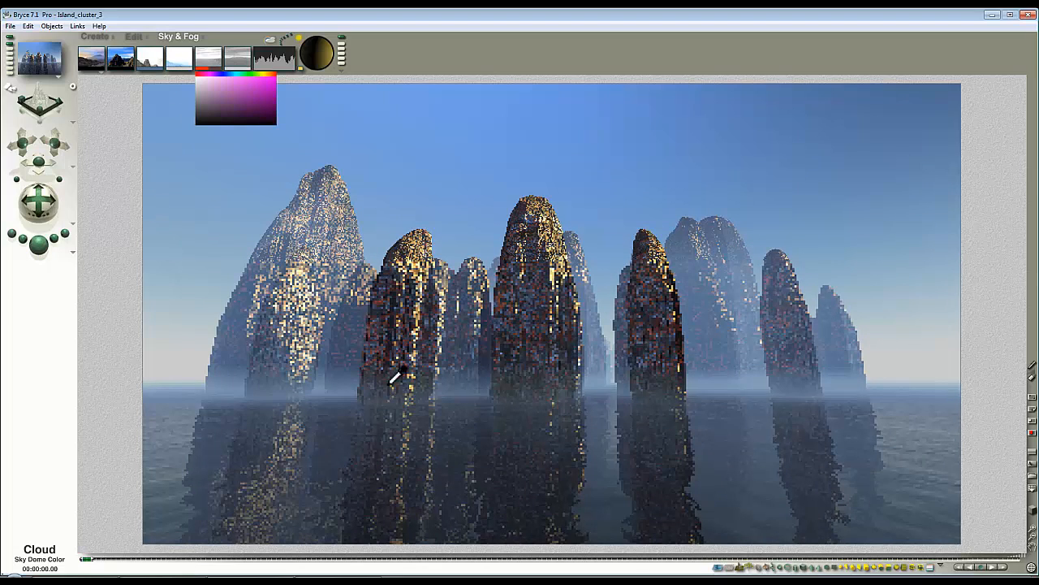
click(254, 273)
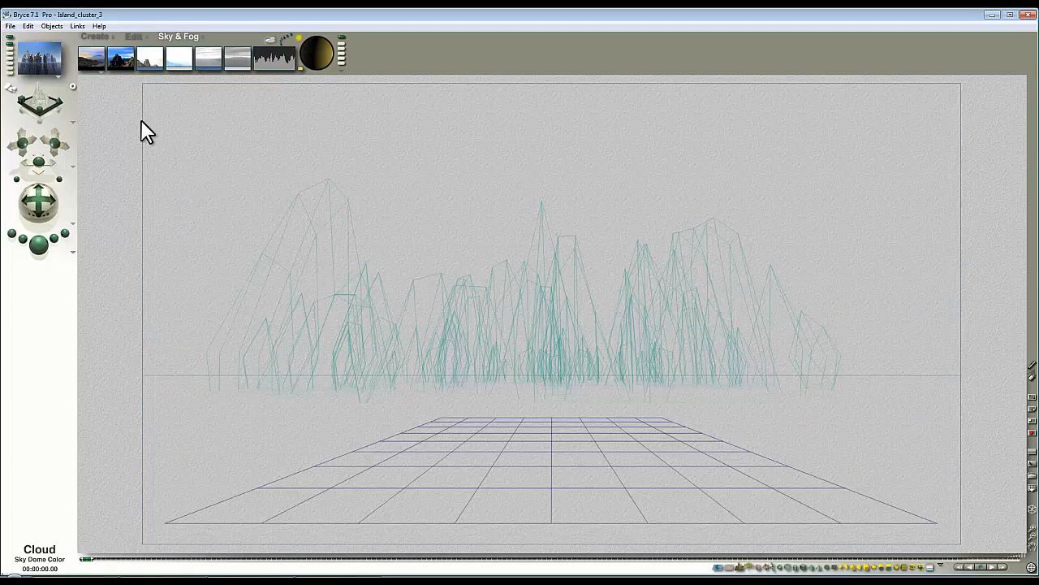
click(37, 245)
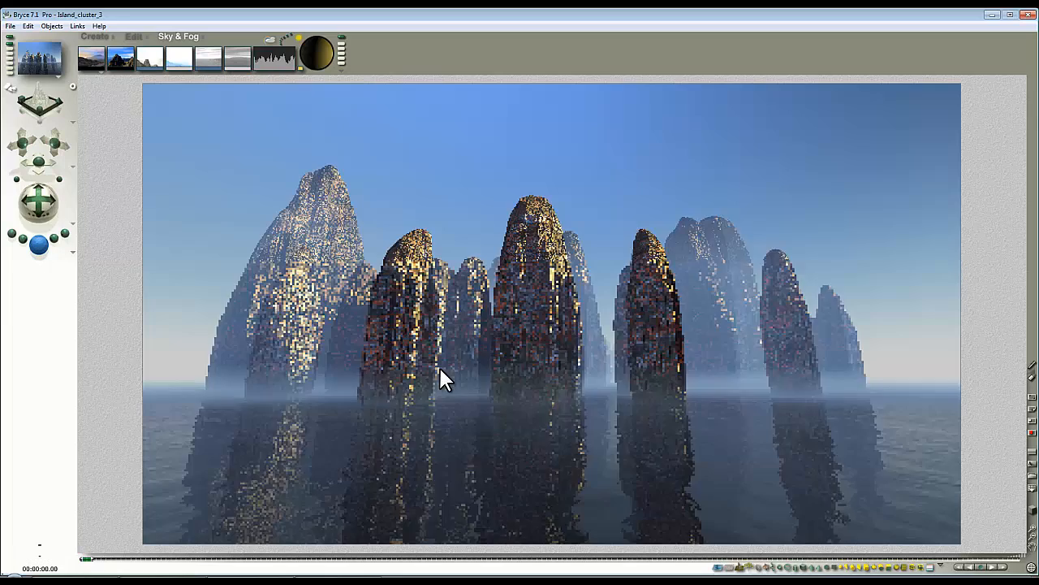
click(630, 323)
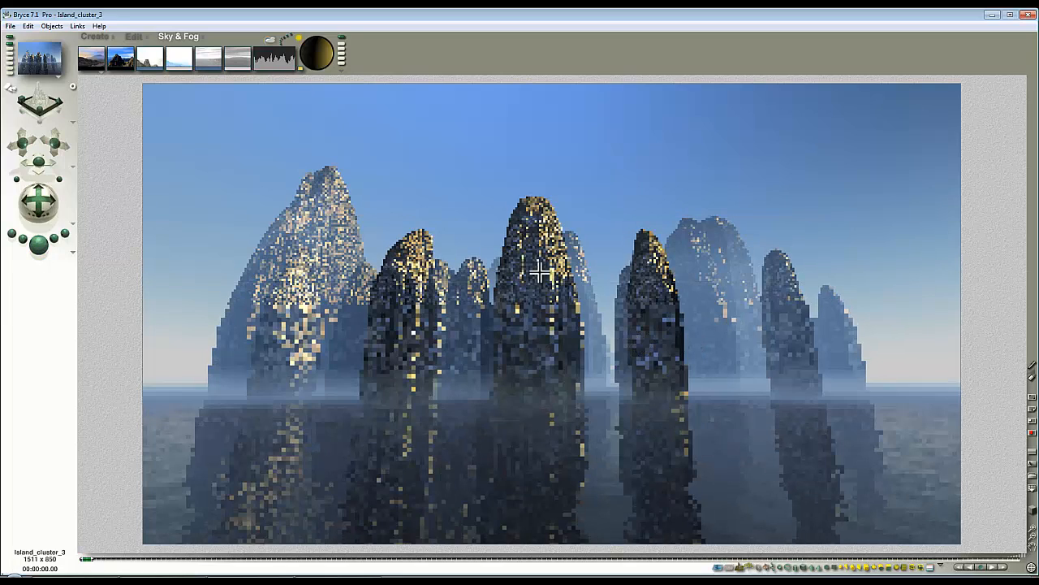
- Check the IBL settings in the Sky Lab and let the scene render in full
click(271, 41)
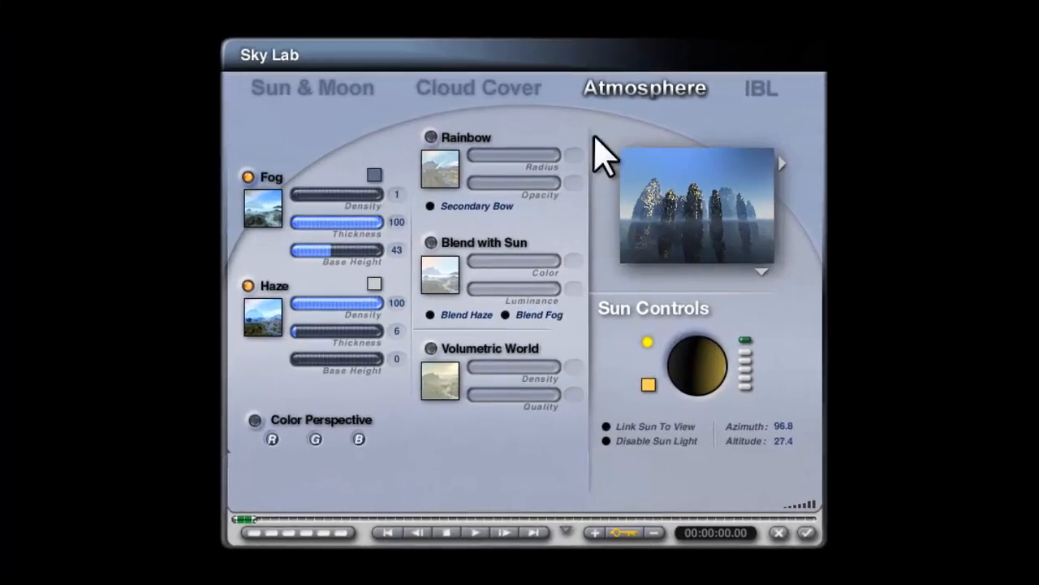
click(756, 111)
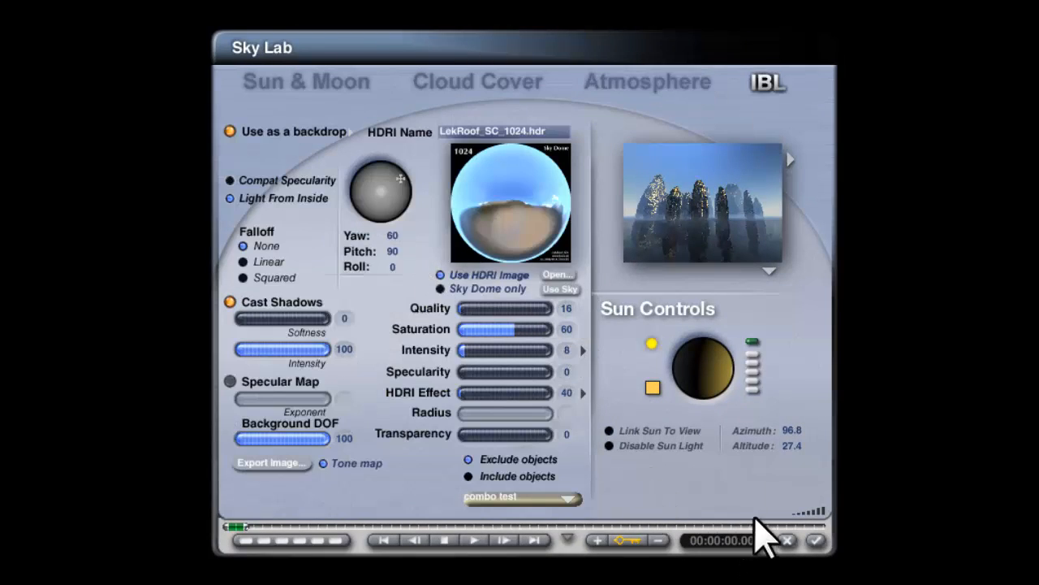
click(815, 540)
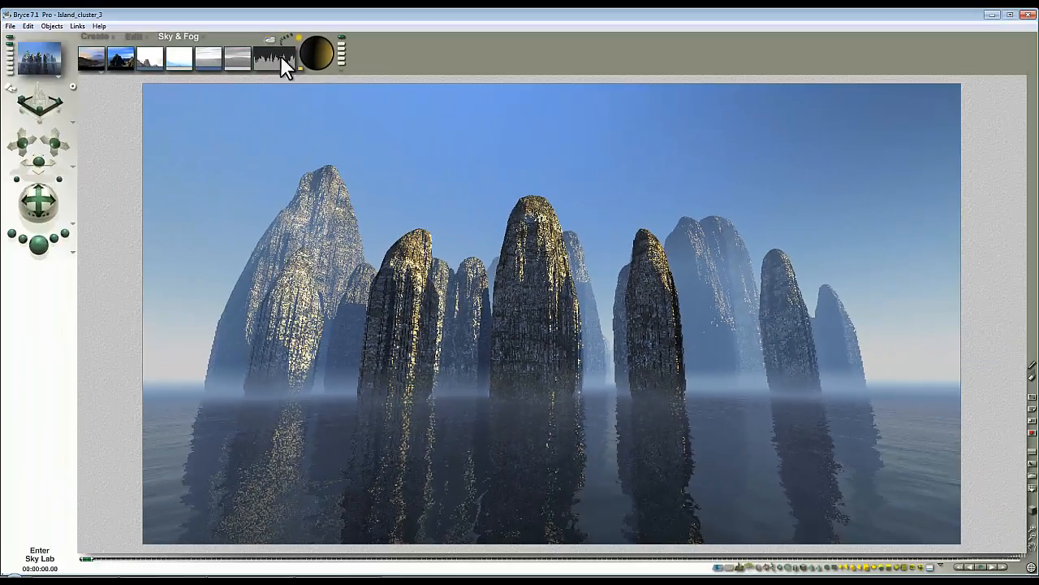
- Try an IBL Quality of 256 with small test renders on the rock left of centre, and lower the Quality again
click(280, 55)
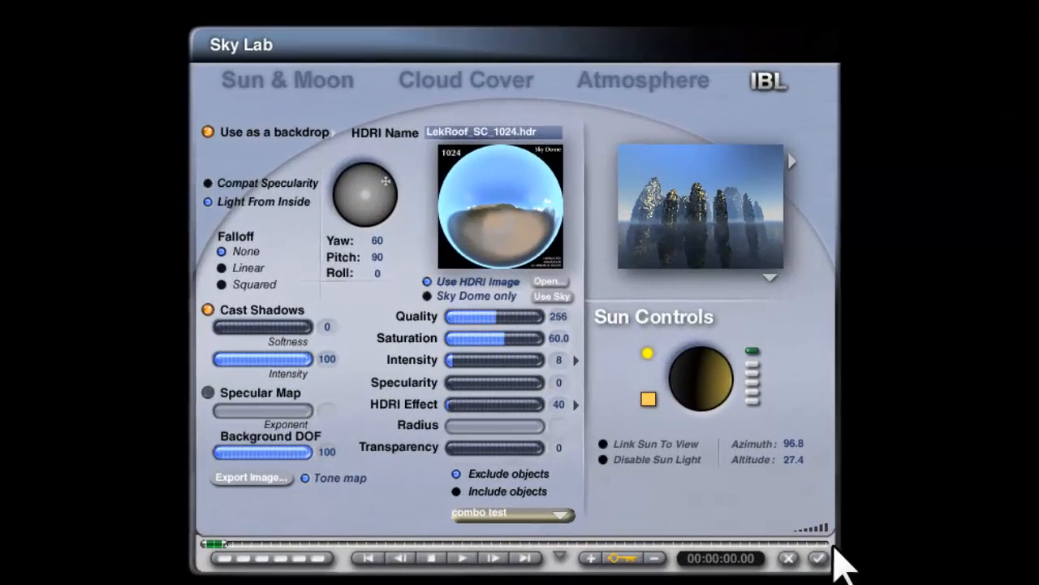
click(819, 558)
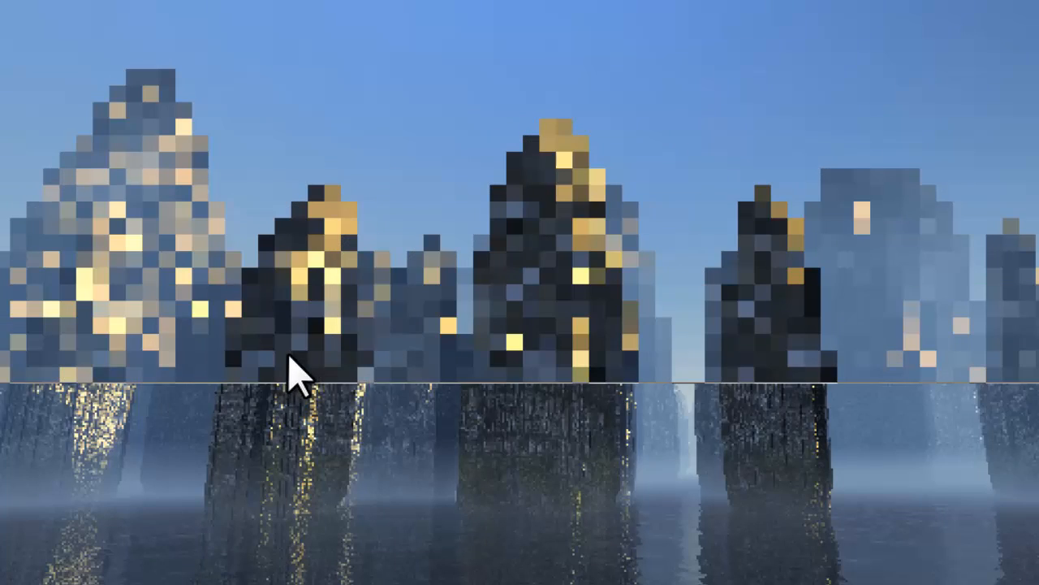
drag(324, 450, 215, 280)
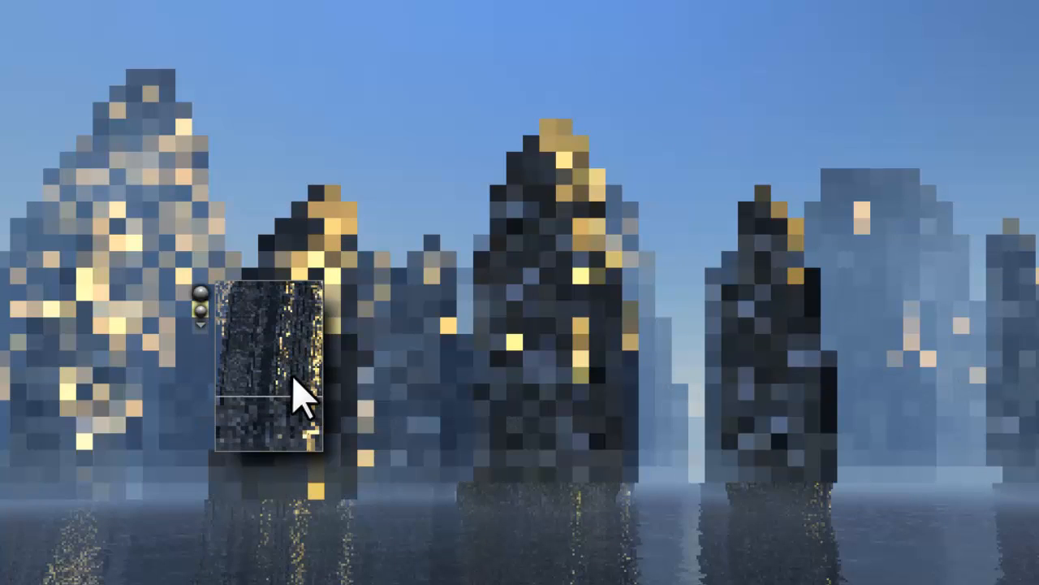
drag(265, 250, 340, 404)
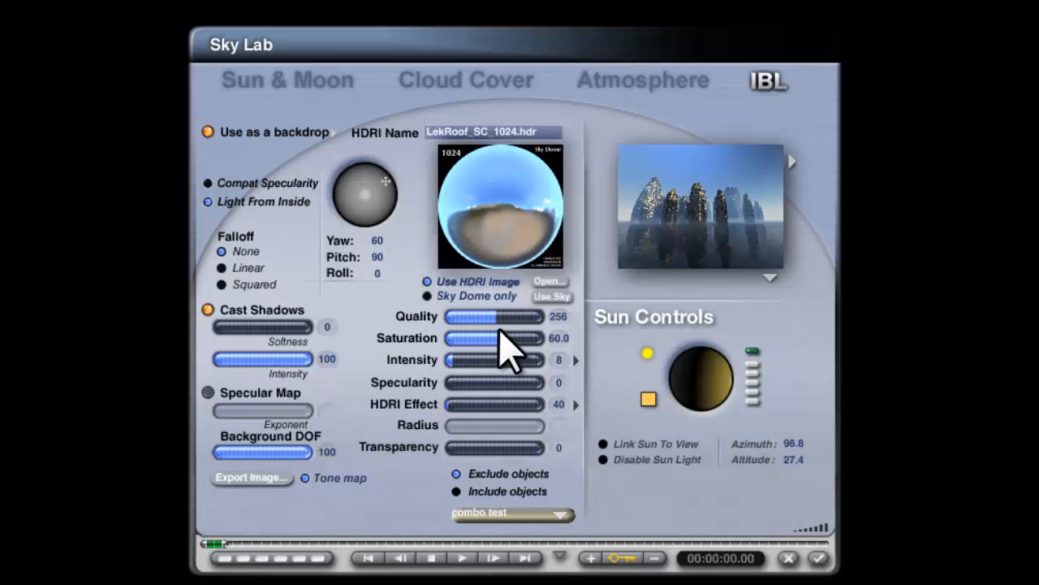
drag(487, 319, 451, 318)
click(817, 557)
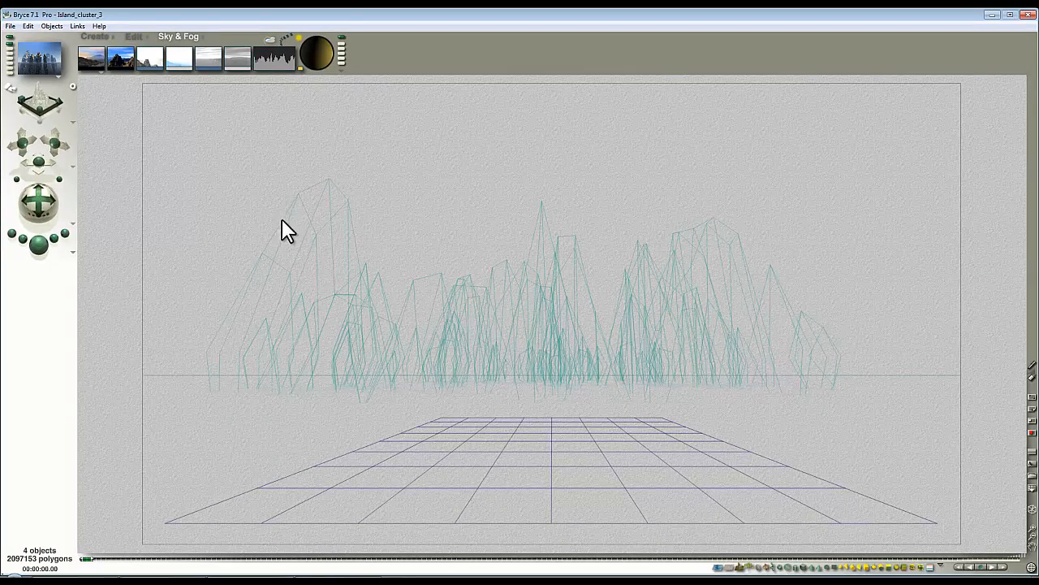
- Set the Ambience of the island rocks' material to 100 and apply the material
right_click(320, 207)
click(348, 214)
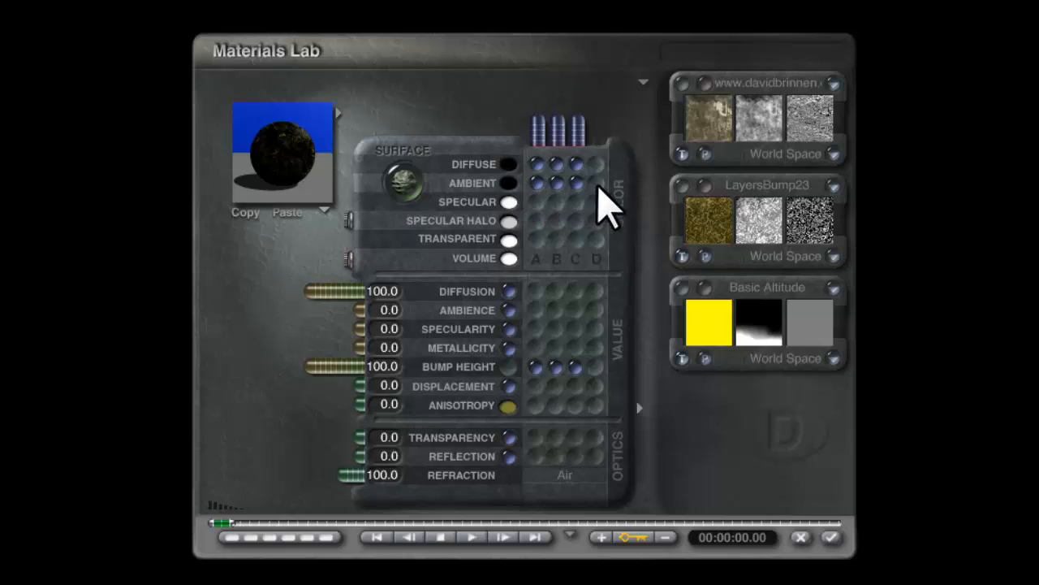
drag(360, 309, 181, 329)
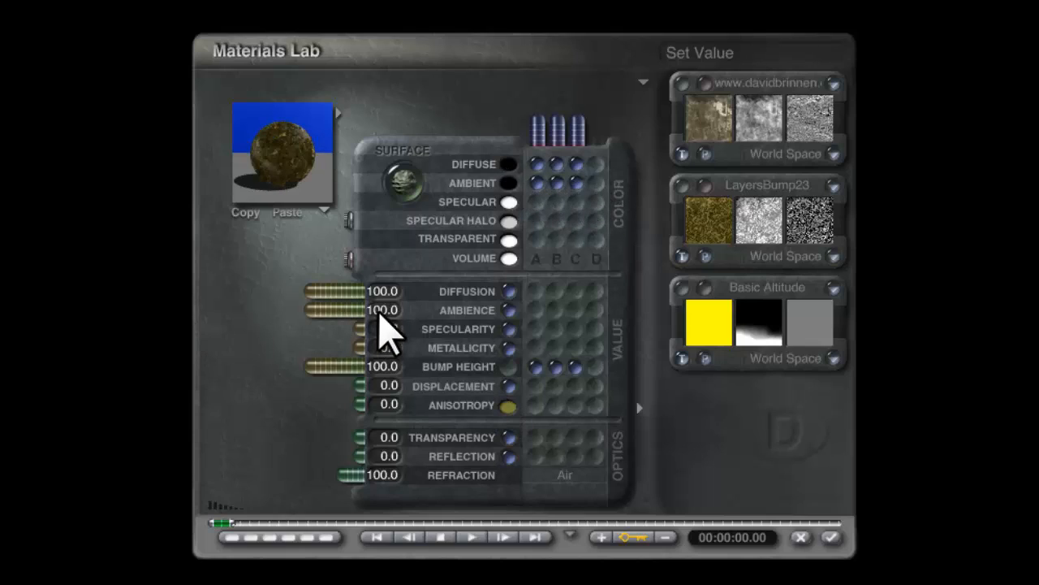
click(829, 537)
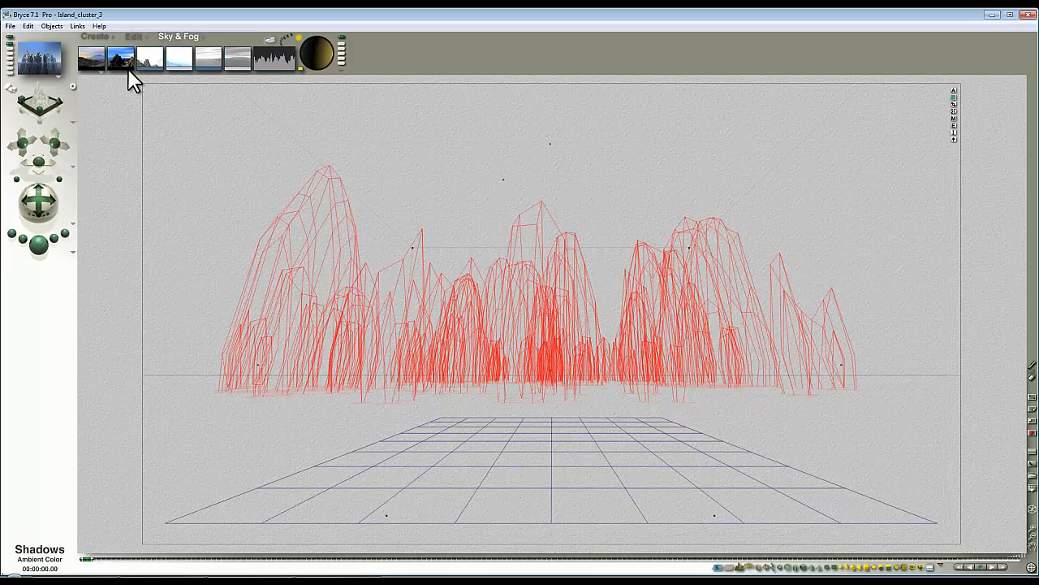
- Set the Shadows Ambient Color to red and re-render the scene
click(129, 69)
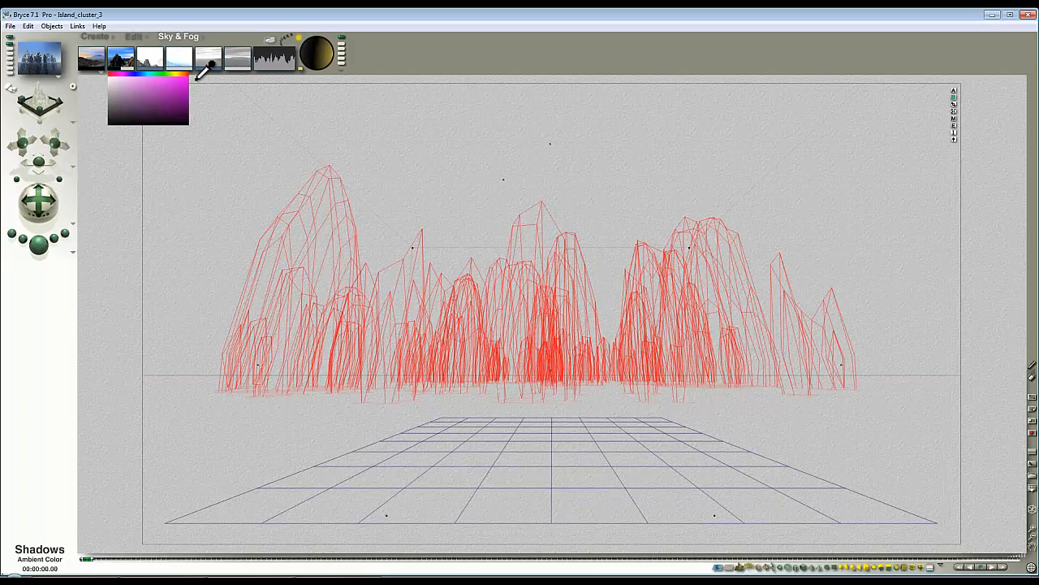
click(192, 72)
key(ctrl+r)
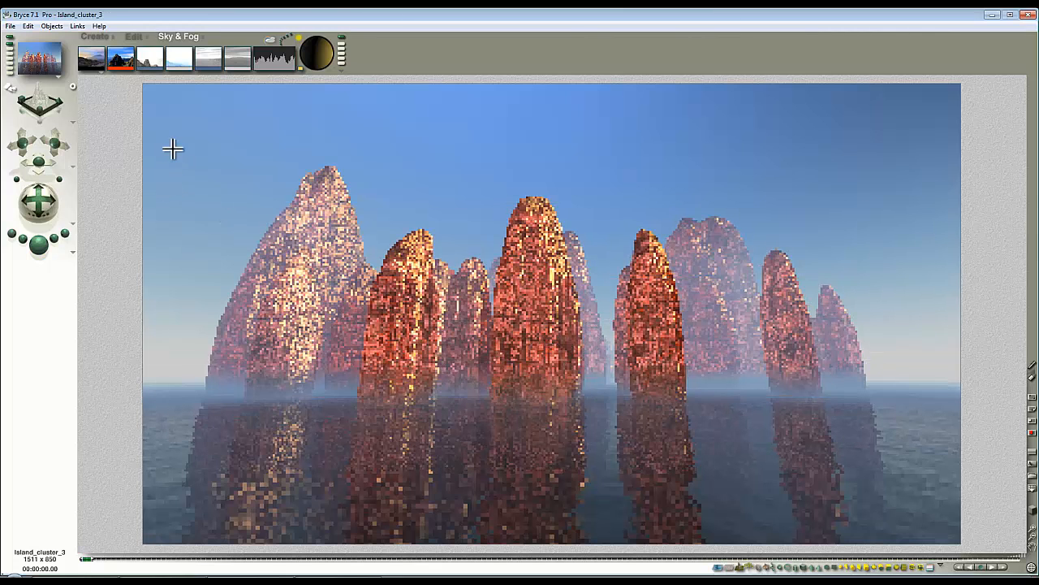
- Set the Shadows Ambient Color back to blue and test-render an area around the rock left of centre
click(125, 66)
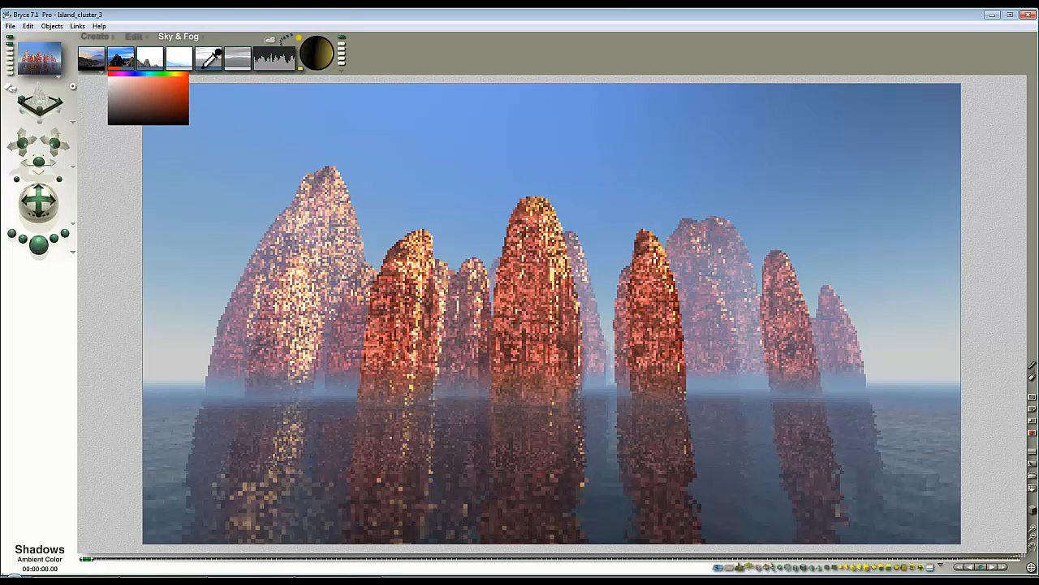
click(147, 69)
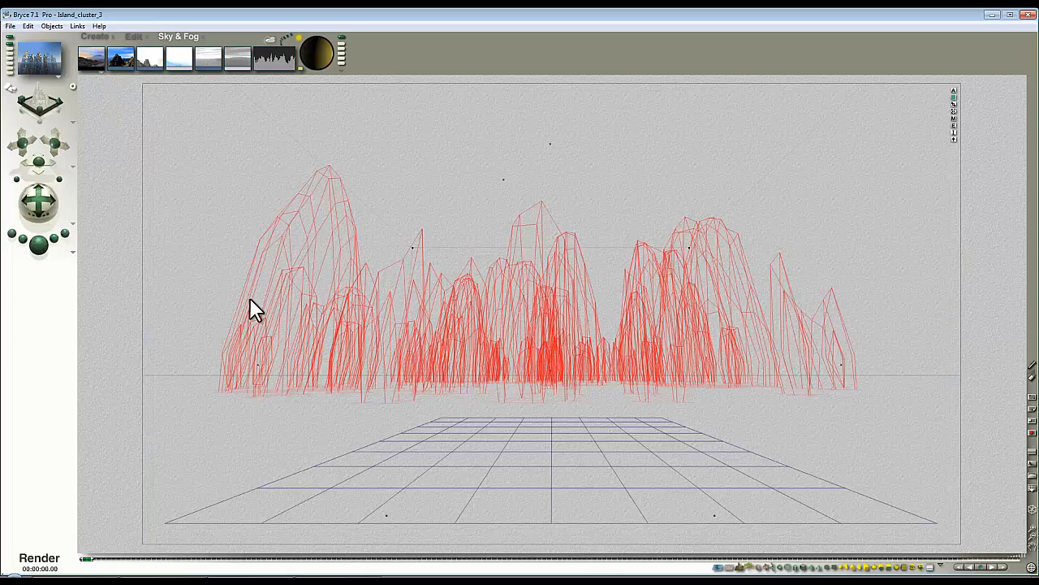
key(ctrl+r)
drag(370, 262, 320, 101)
click(363, 270)
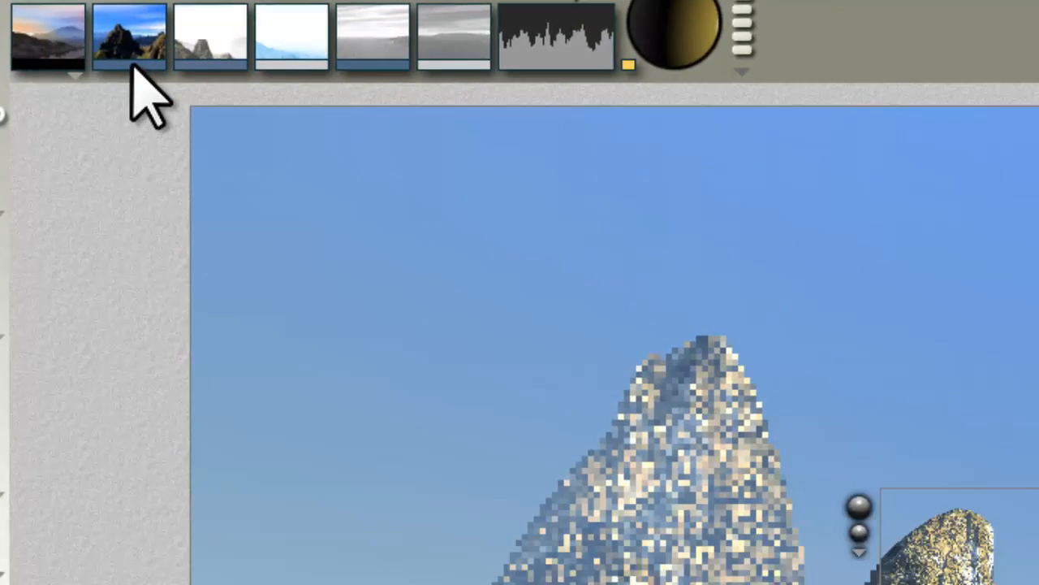
- Darken the Shadows Ambient Color by lowering its HLS luminance, and darken the fog colour in the same way
click(132, 65)
click(502, 365)
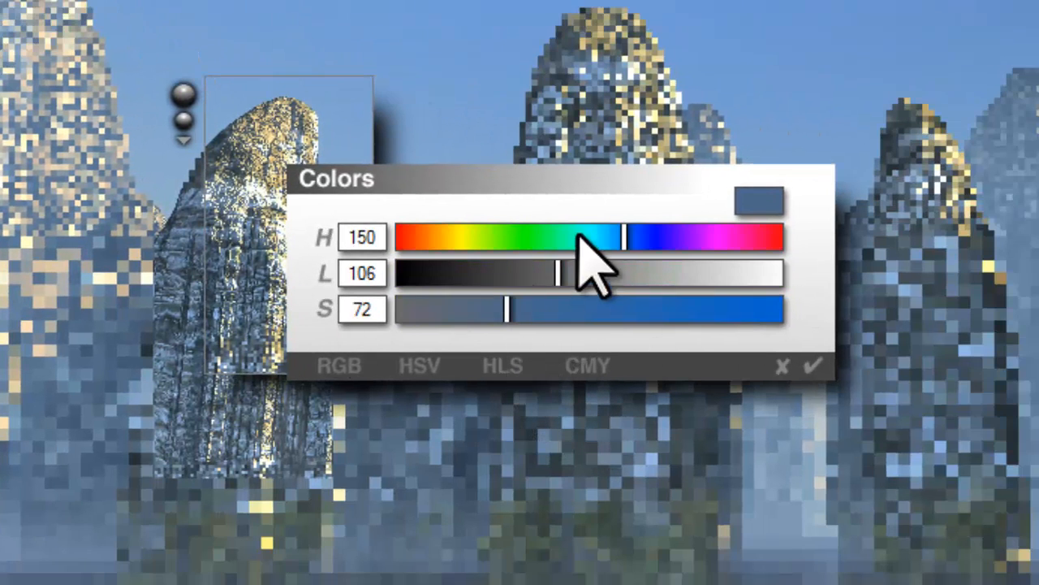
drag(558, 273, 487, 276)
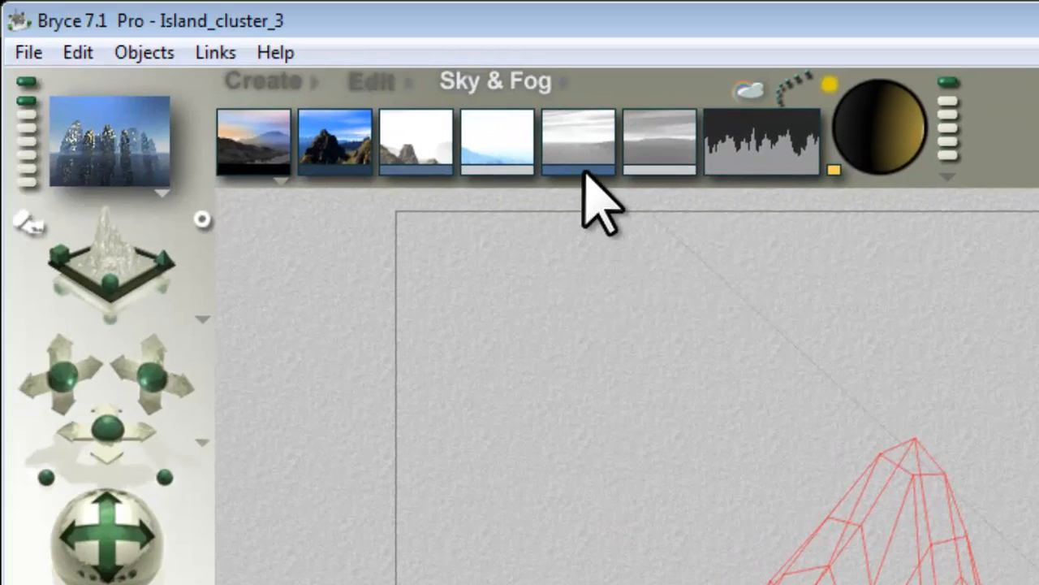
click(582, 170)
drag(383, 169, 343, 170)
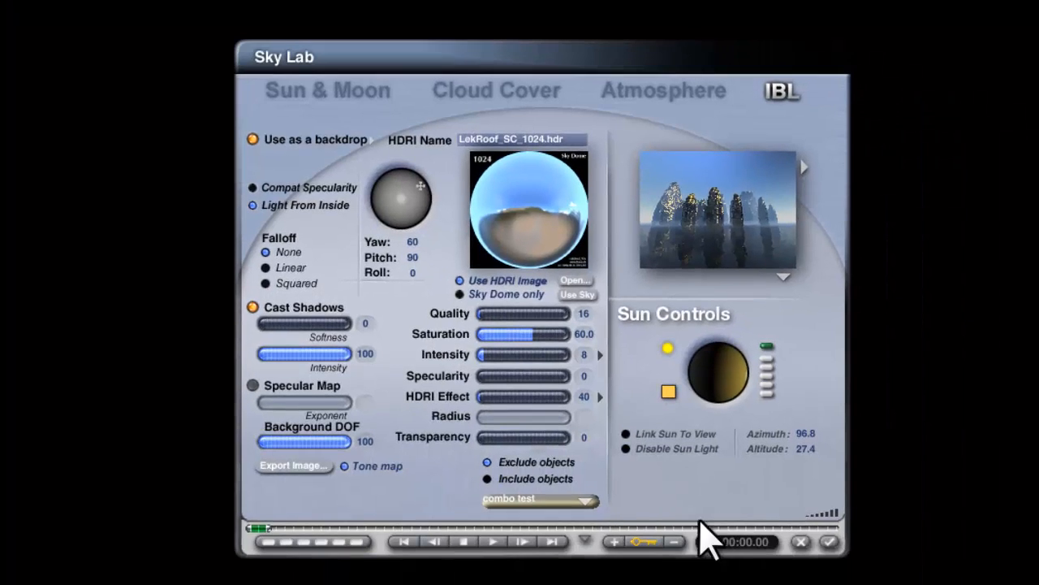
- Set the HDRI Effect to 30 in the Sky Lab's IBL settings, apply it and re-render the island scene
click(582, 397)
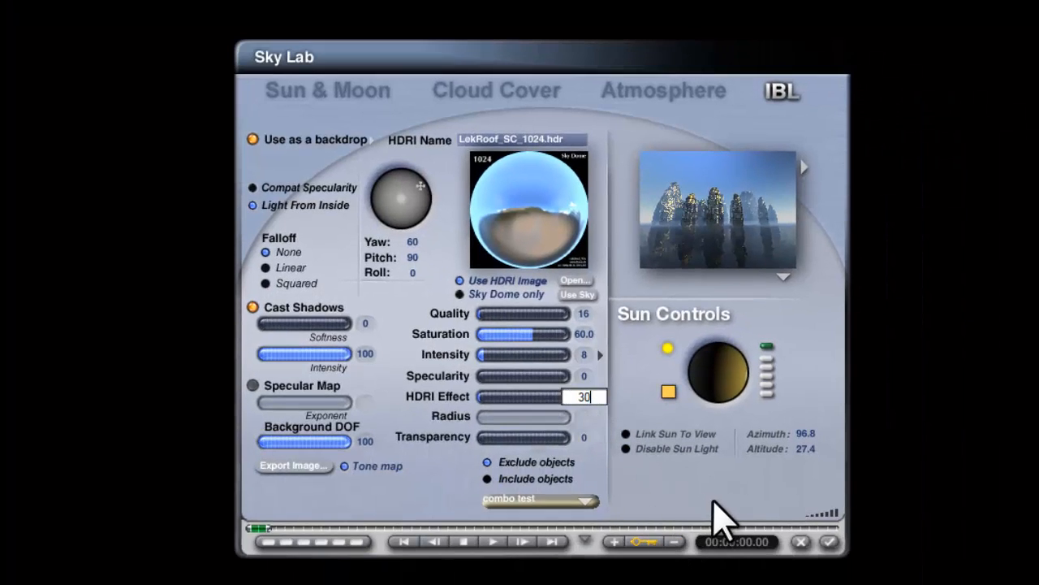
key(Return)
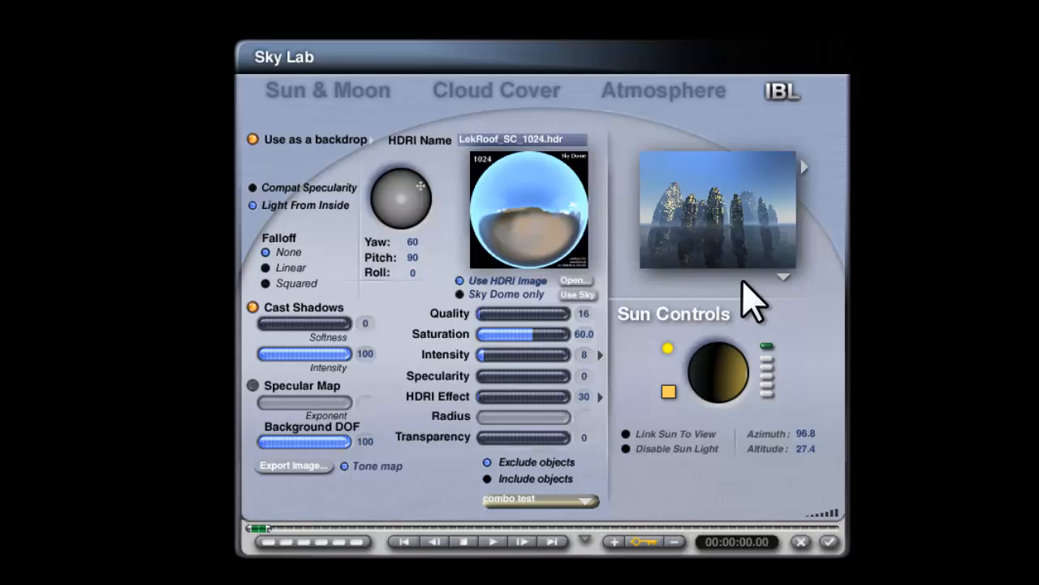
click(829, 542)
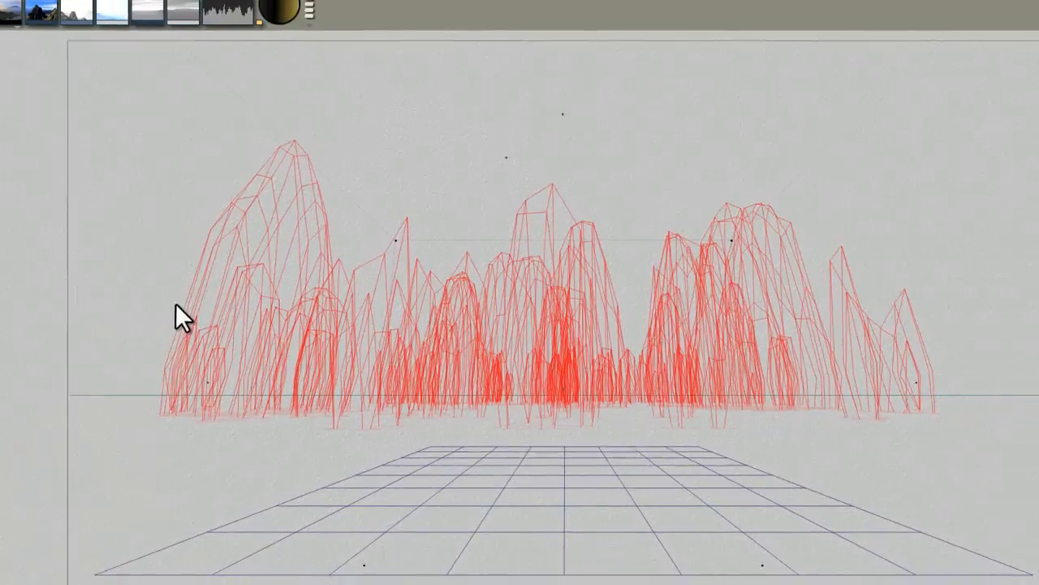
key(ctrl+r)
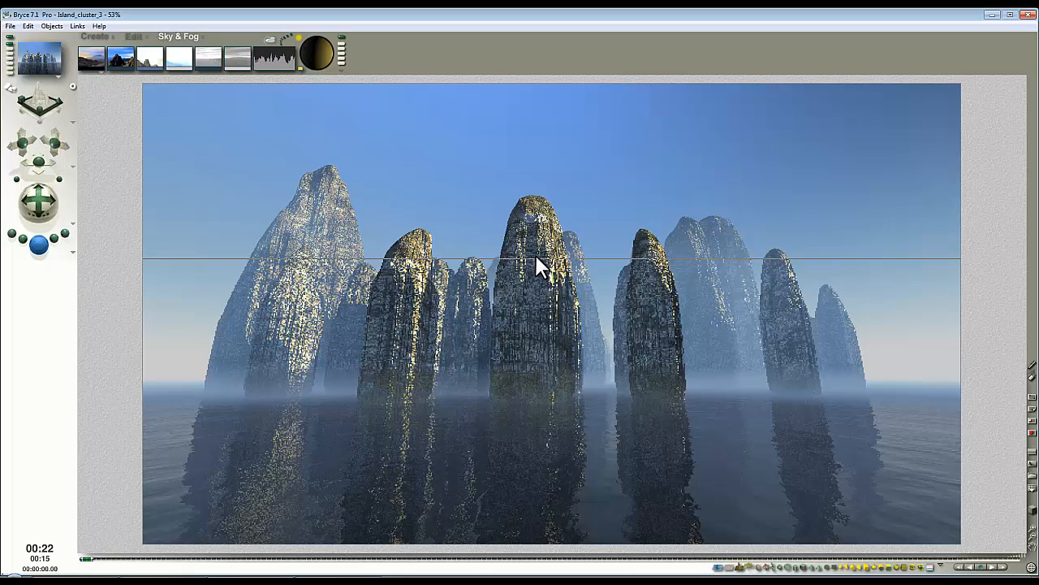
click(537, 316)
- Set the Haze Density to 93 in the Sky Lab's Atmosphere settings
click(272, 49)
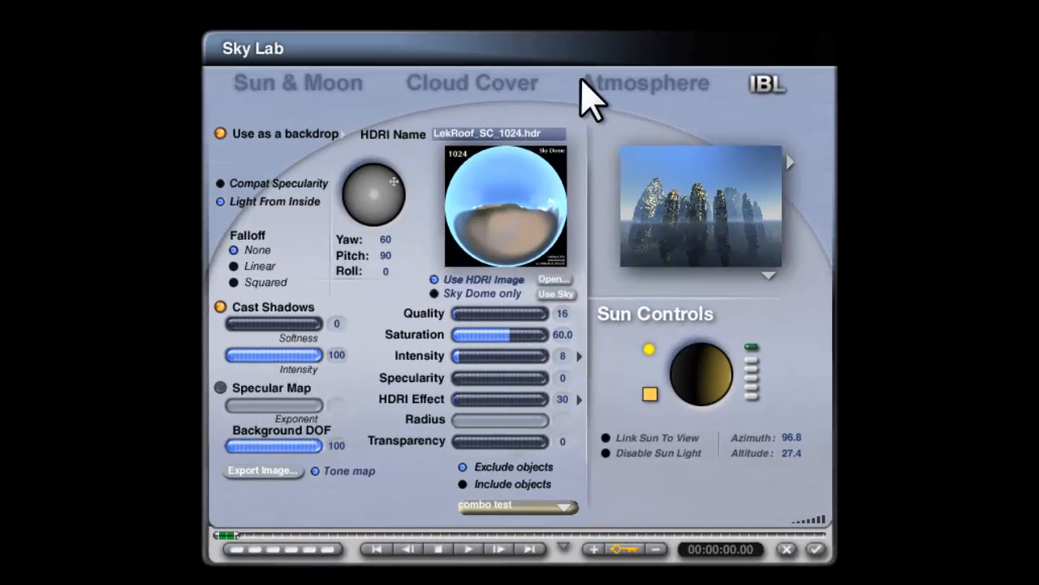
click(583, 81)
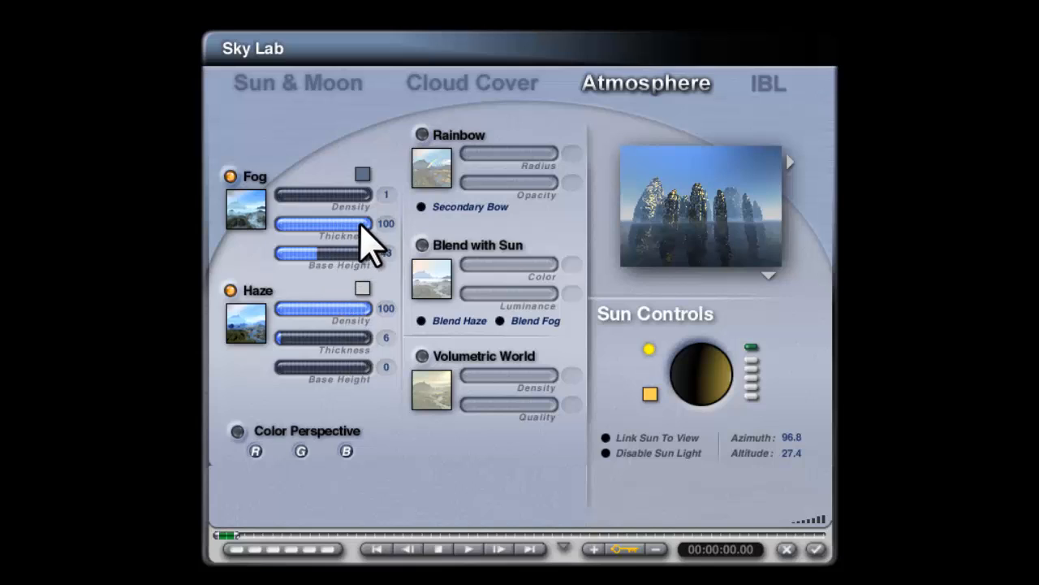
drag(353, 310, 367, 315)
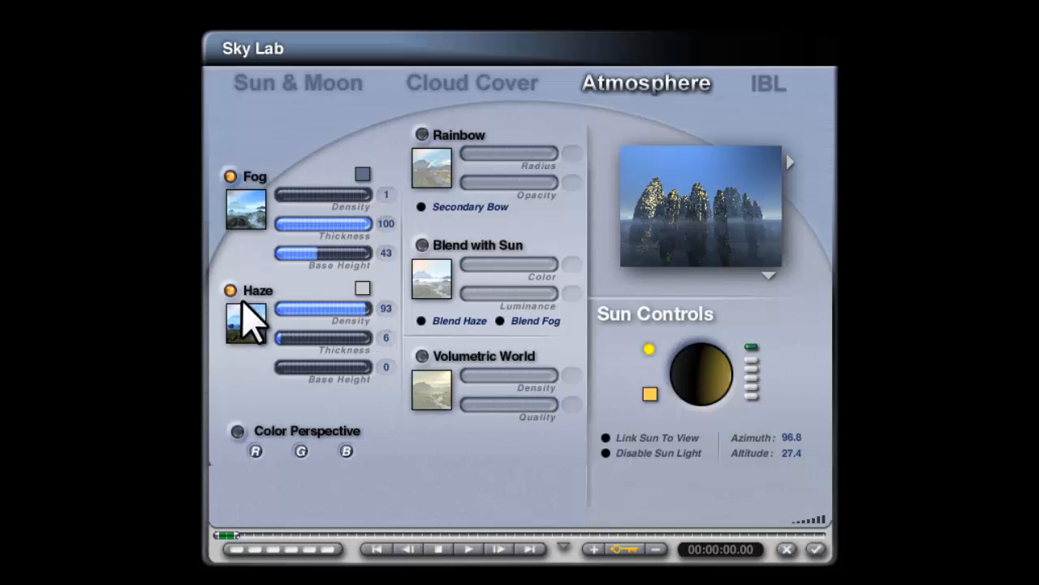
drag(363, 310, 363, 311)
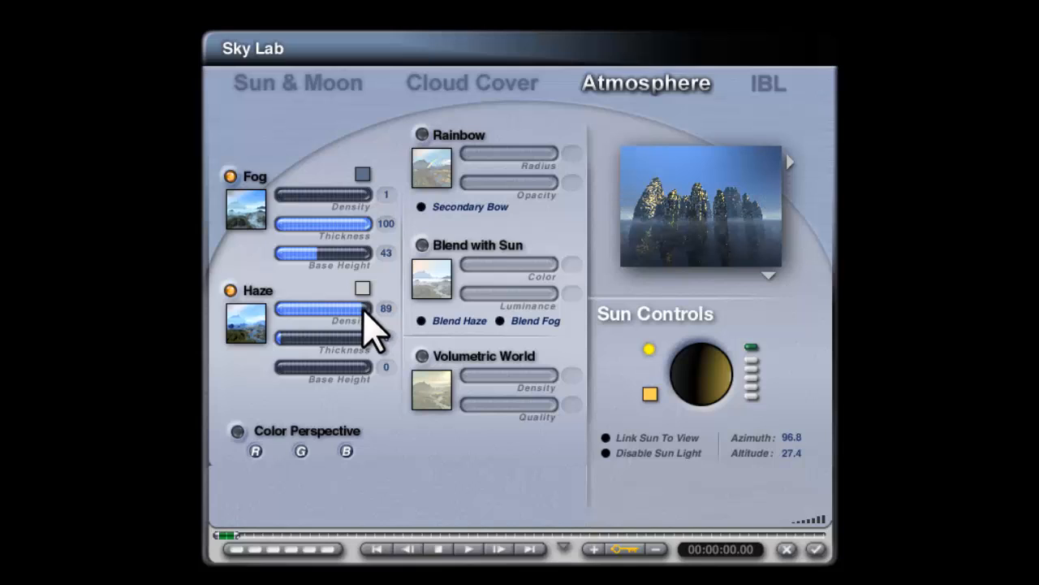
- Compare fog and haze by switching them off and on again, set the Fog Thickness to 83 and apply the atmosphere
click(230, 177)
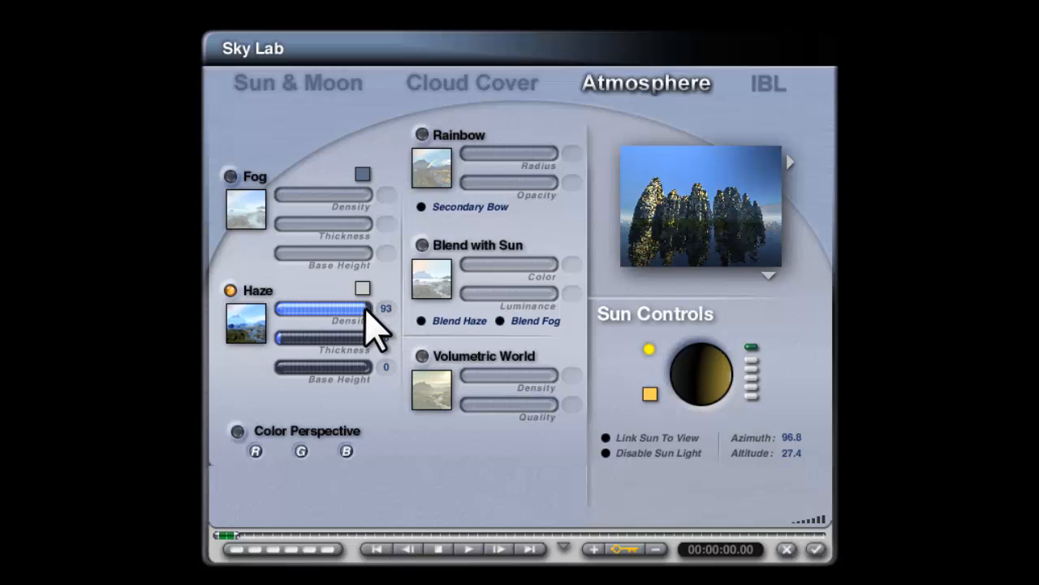
click(231, 289)
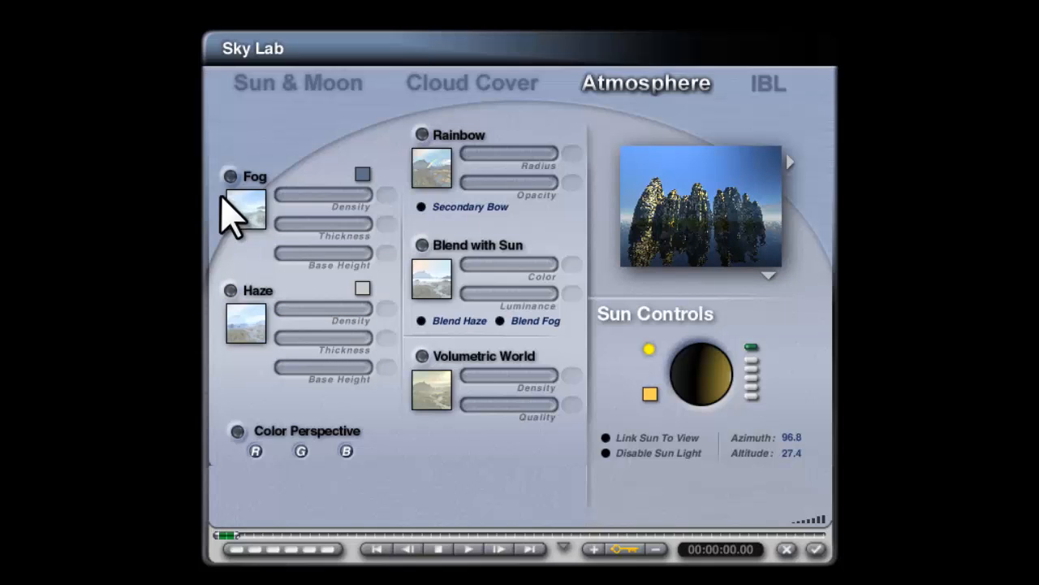
click(229, 176)
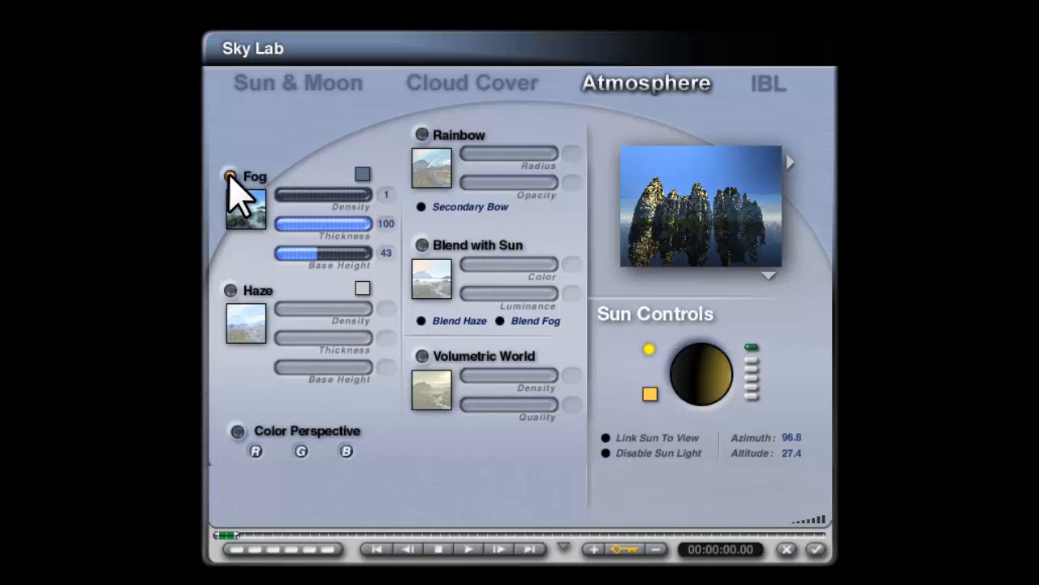
click(360, 226)
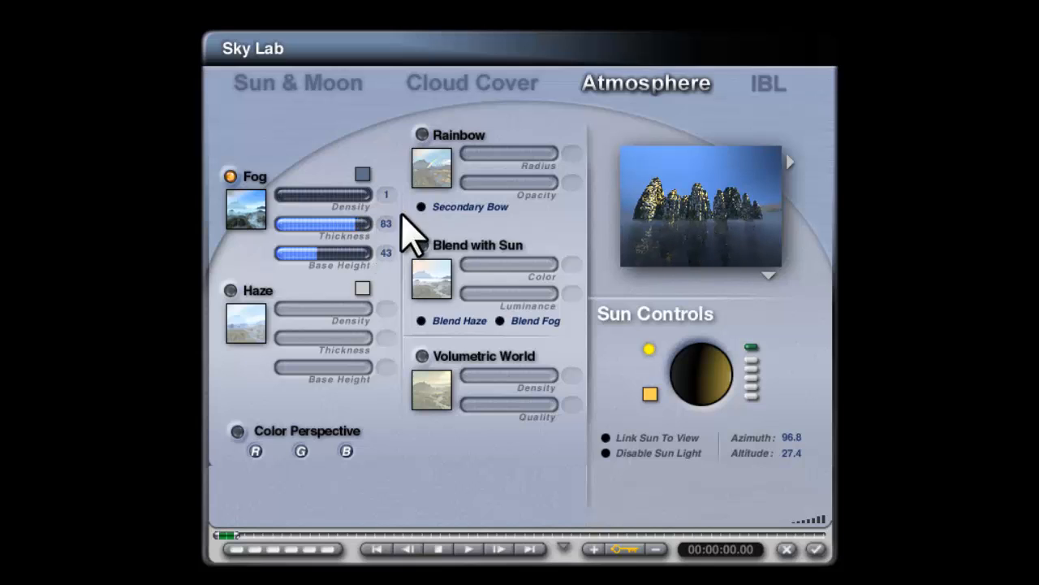
click(231, 290)
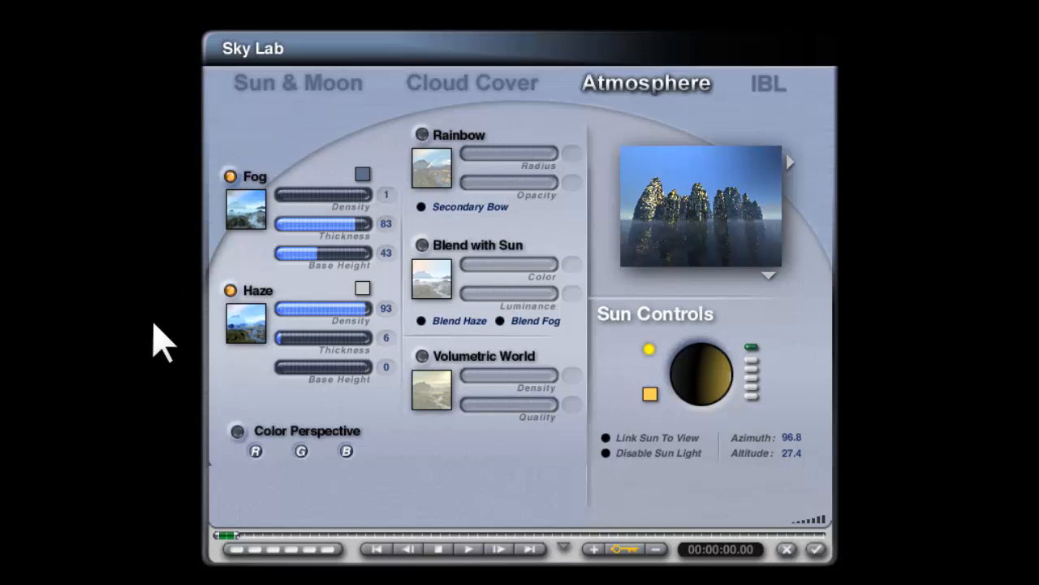
click(816, 550)
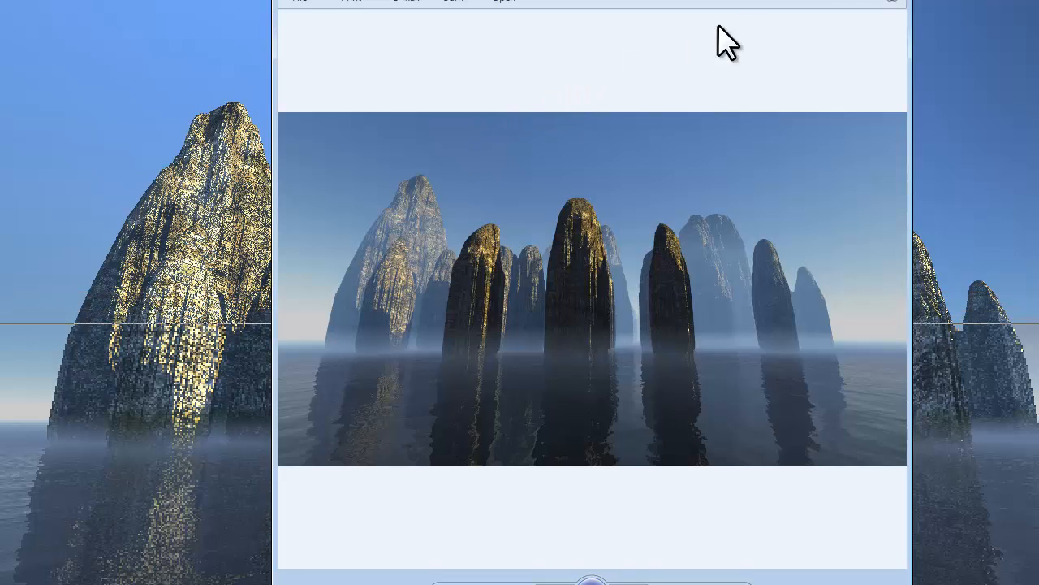
- Close the comparison picture and set the IBL Quality to 64 in the Sky Lab
click(899, 1)
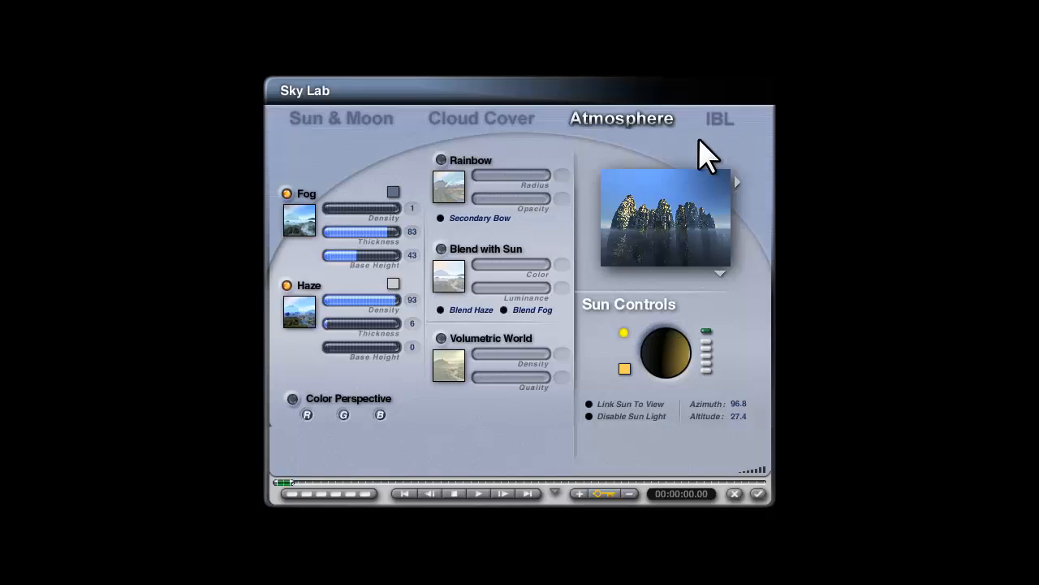
click(714, 122)
click(480, 301)
click(484, 301)
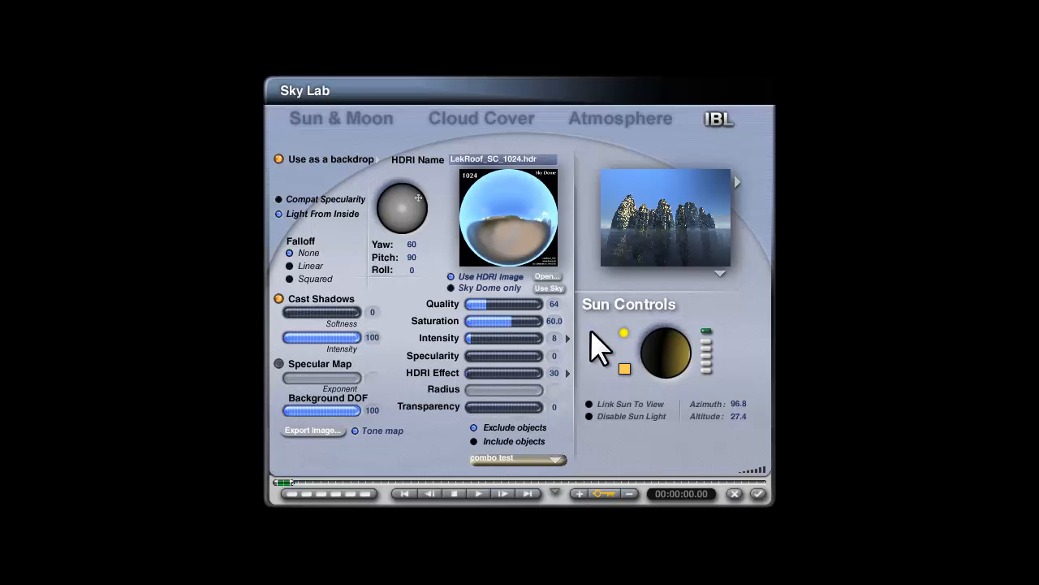
- Set the HDRI Effect to 20, apply the Sky Lab settings and render the island scene
click(554, 373)
text(20)
key(Return)
click(757, 493)
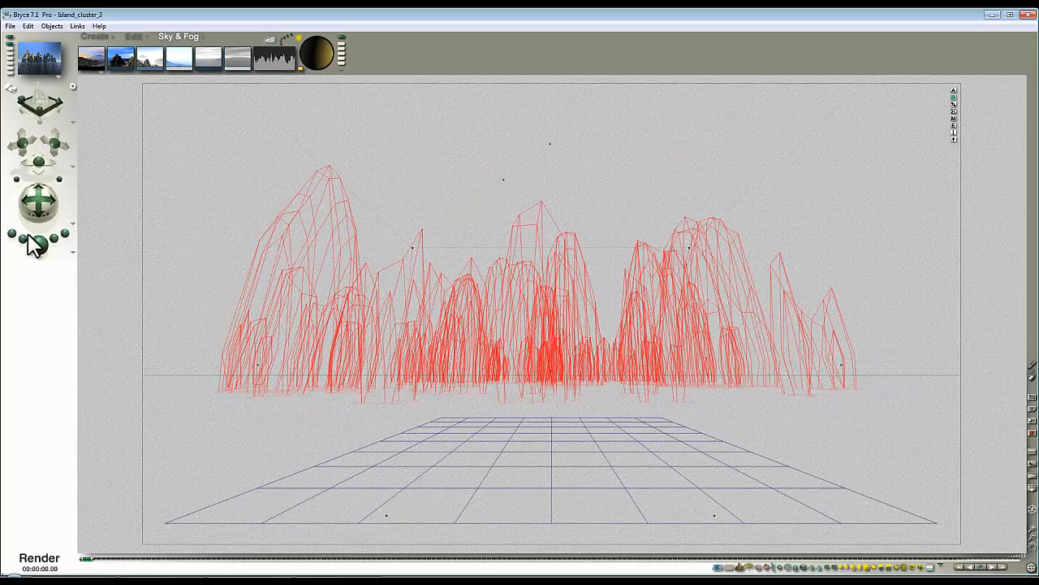
click(39, 245)
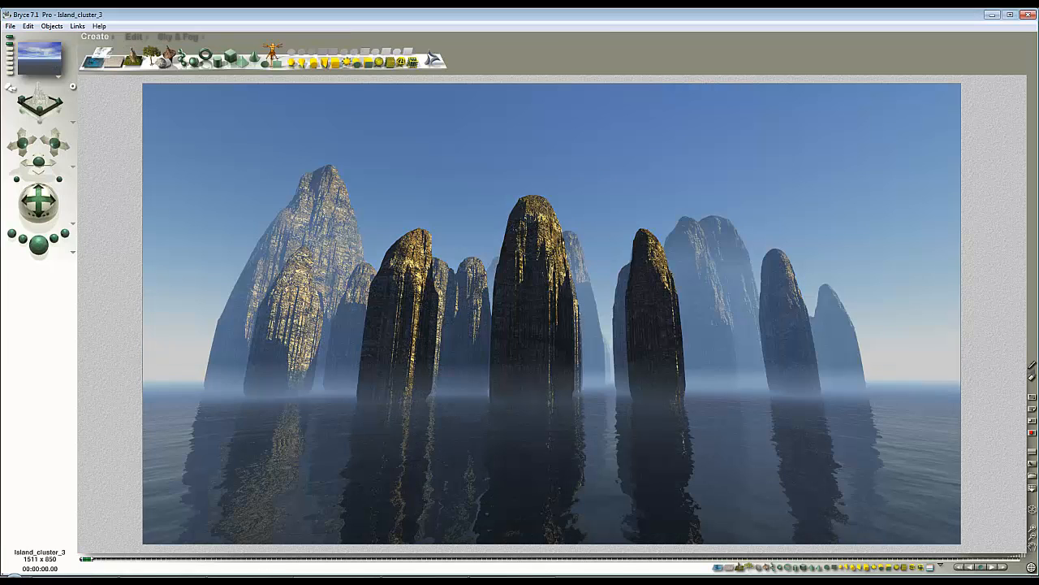
- Switch to the Island_cluster_3_tutorial_2 scene, check its IBL settings in the Sky Lab and close them
mouse_move(294, 581)
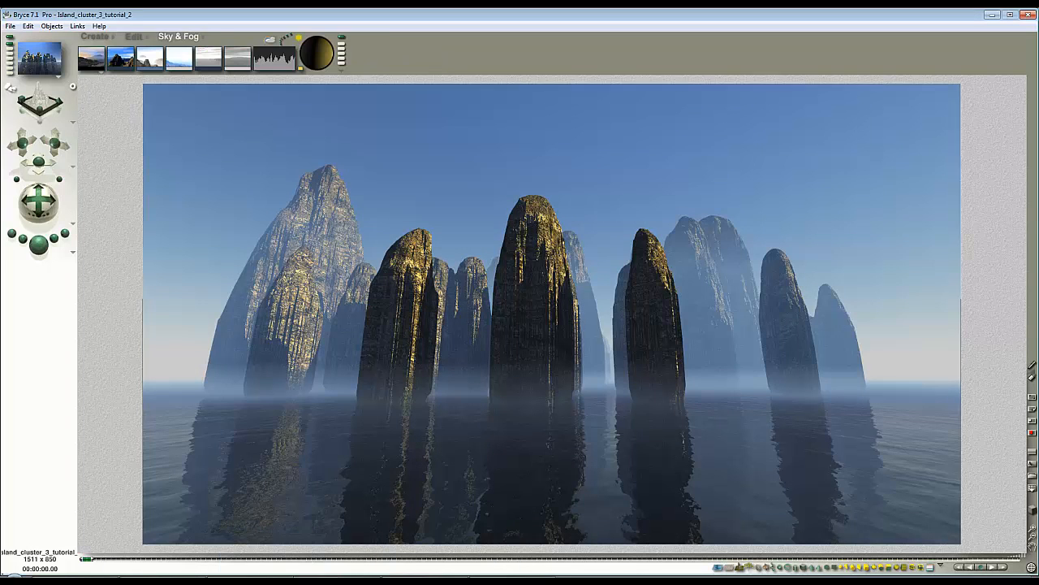
click(281, 544)
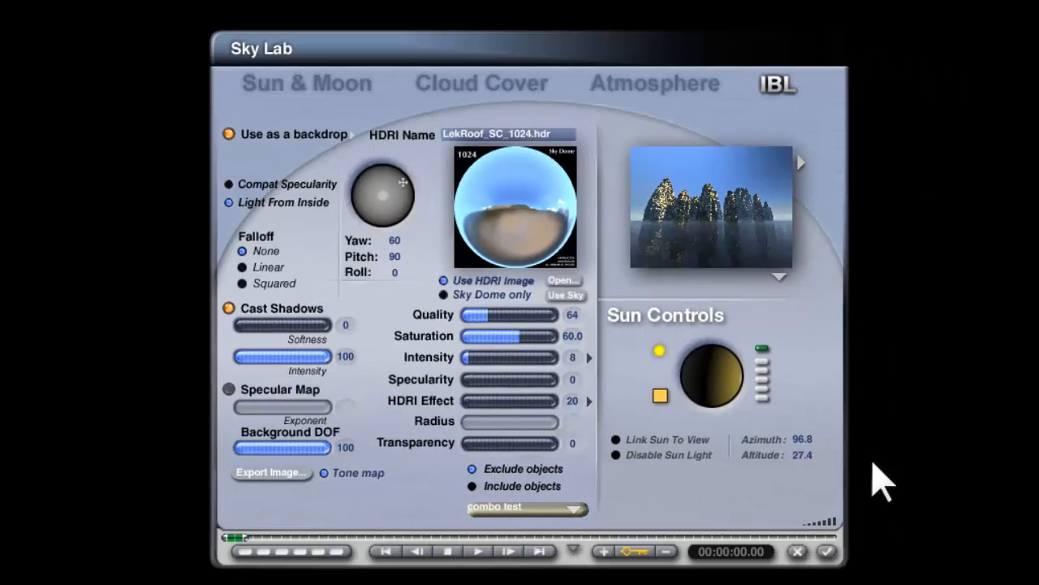
click(828, 550)
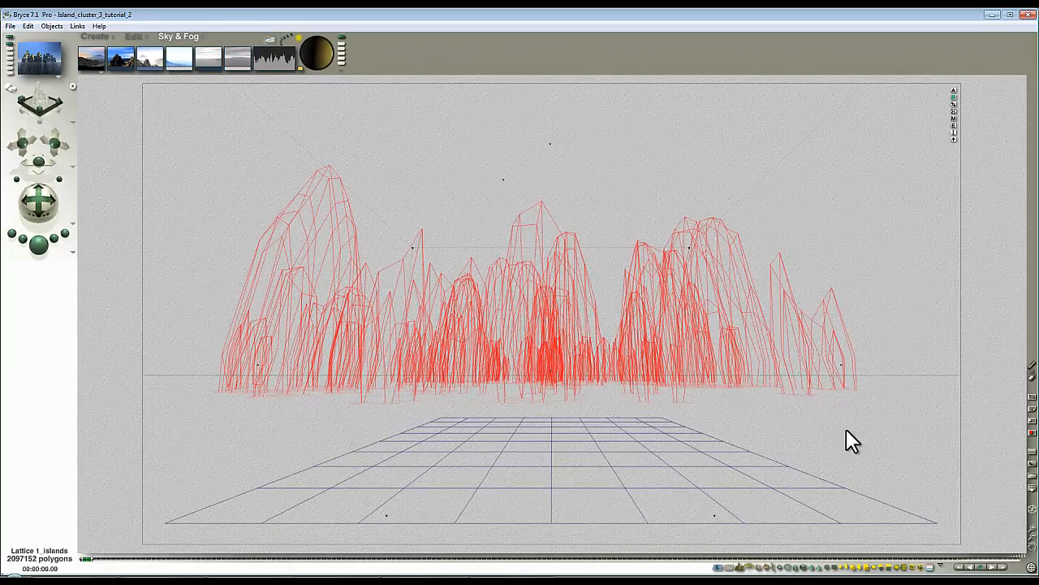